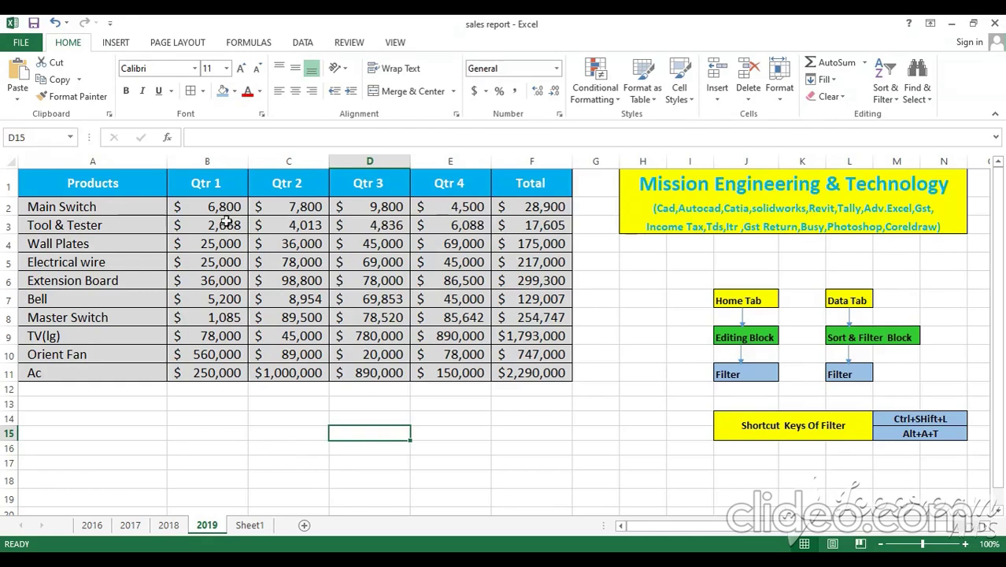
Step: Select the sales table's header row, Products through Total
mouse_move(129, 187)
mouse_down()
mouse_move(323, 296)
mouse_move(558, 378)
mouse_up()
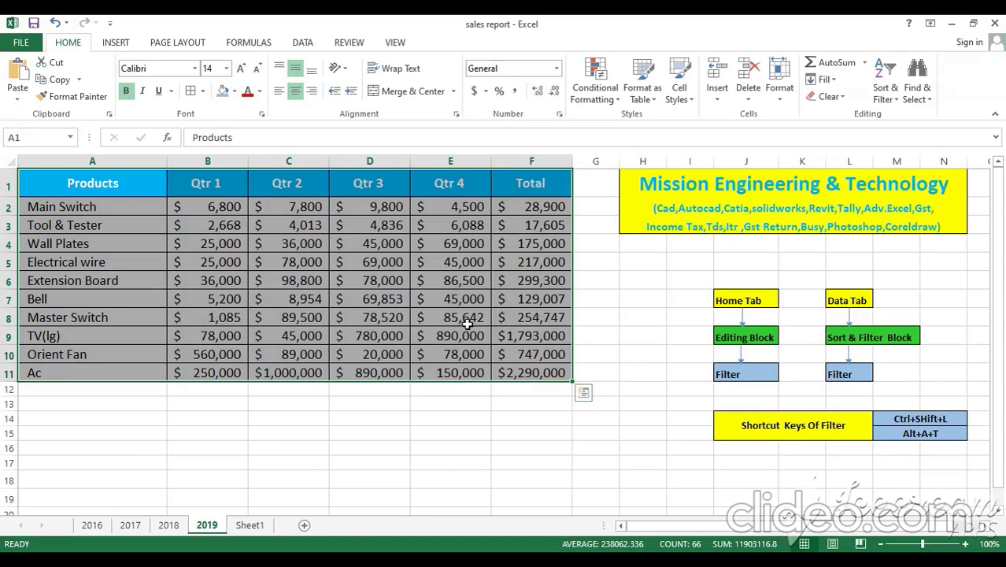
click(444, 418)
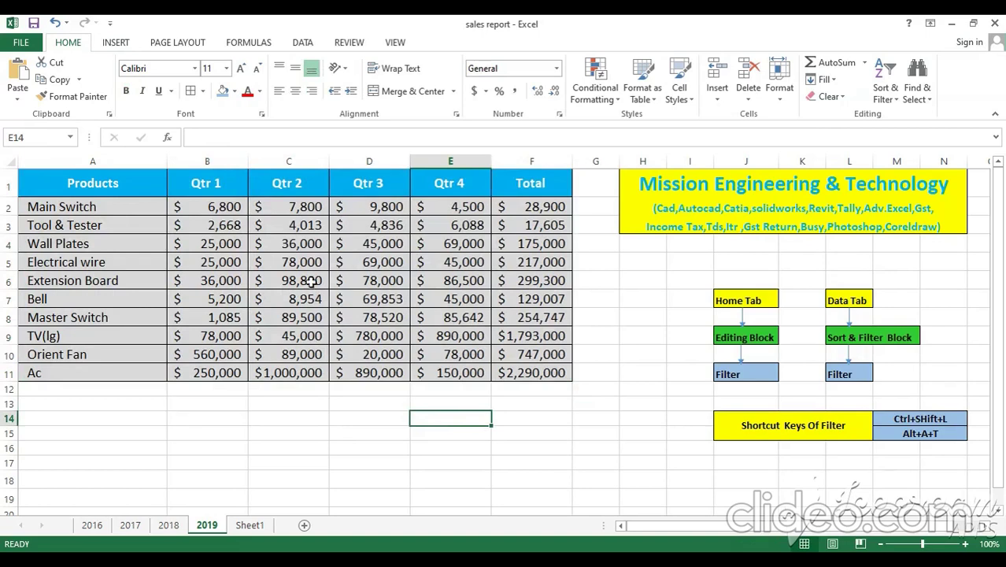
click(154, 190)
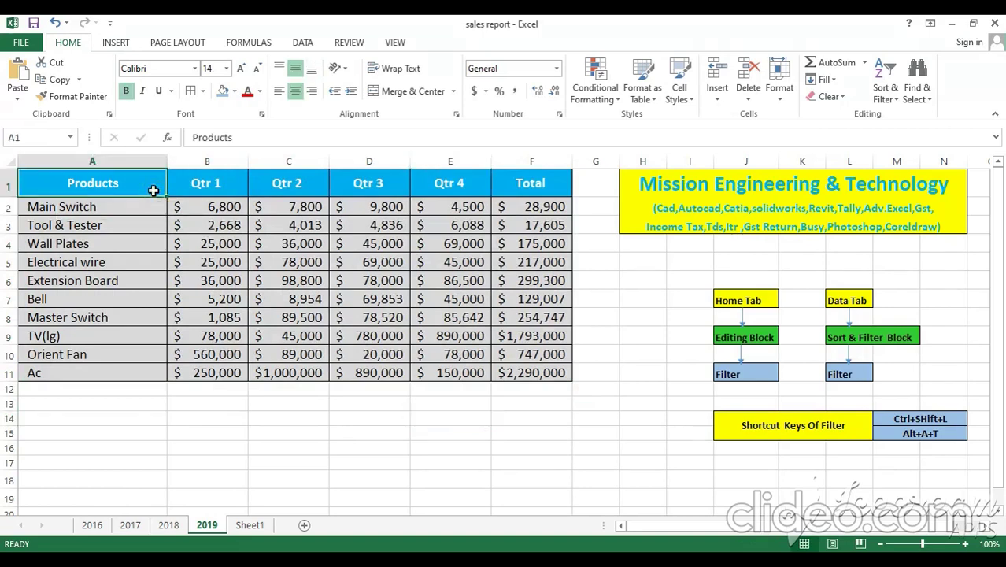
drag(156, 187, 504, 187)
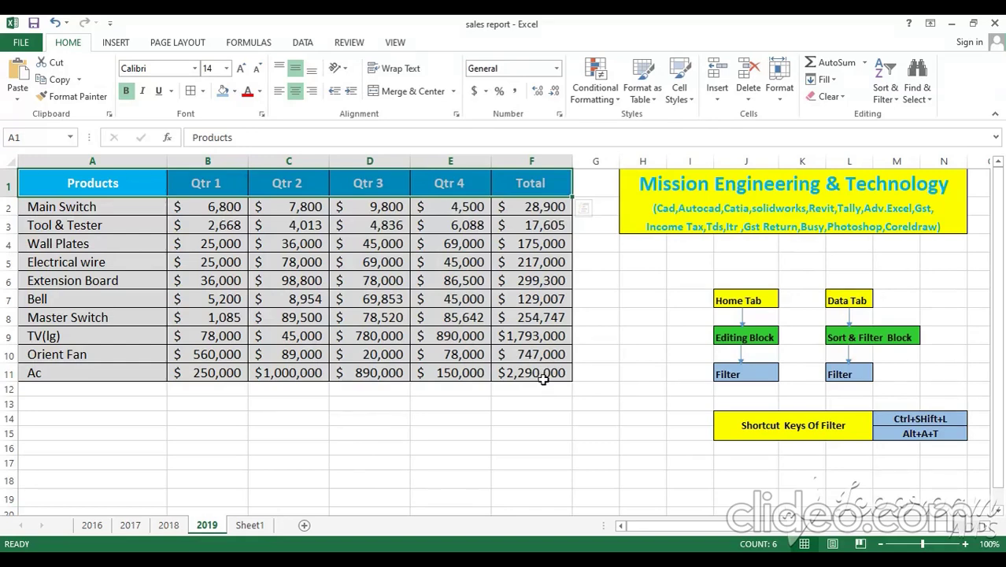
click(112, 203)
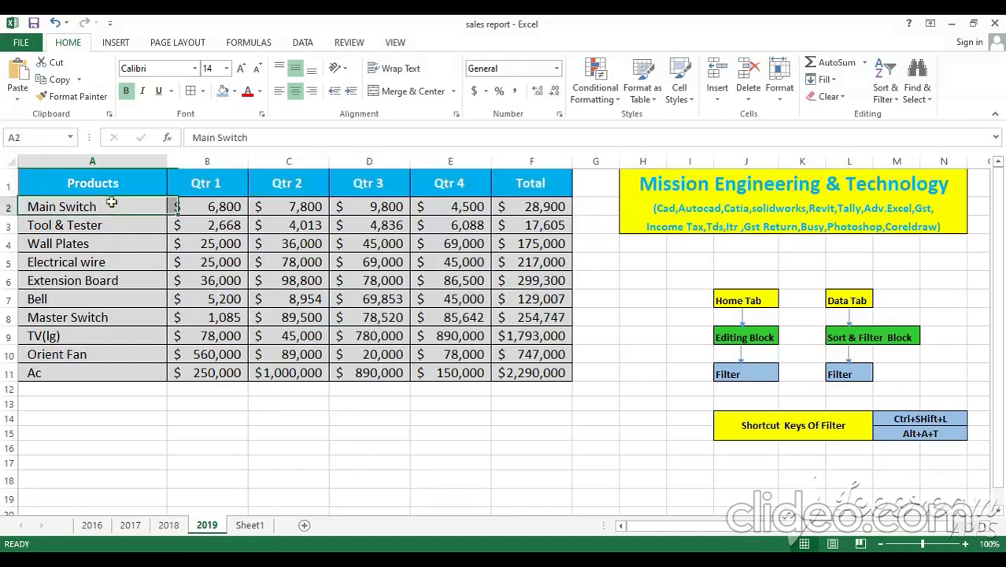
mouse_move(102, 183)
mouse_down()
mouse_move(409, 161)
mouse_move(506, 172)
mouse_up()
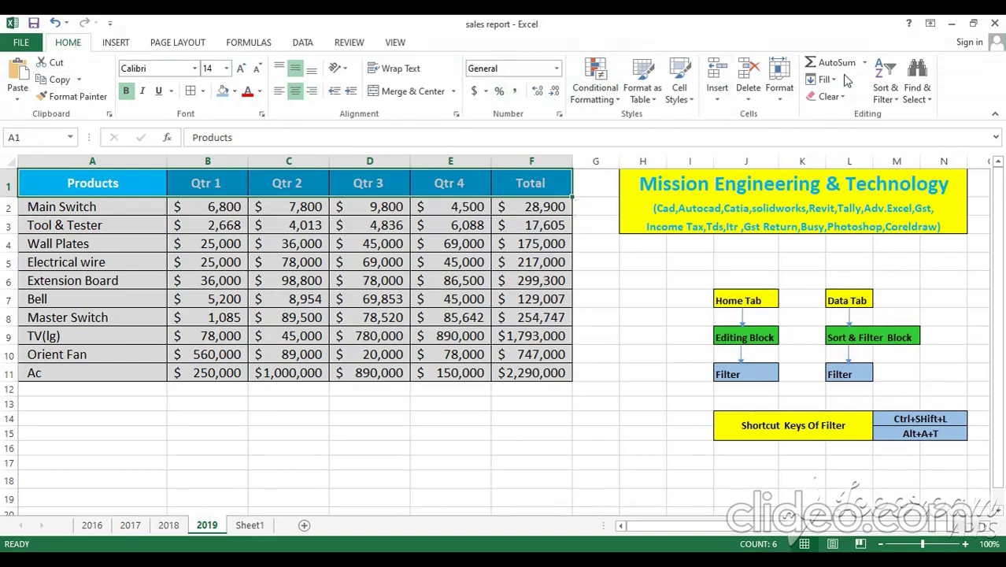
Step: Add filter arrows to the headers from the Sort & Filter menu, then remove them again
click(885, 102)
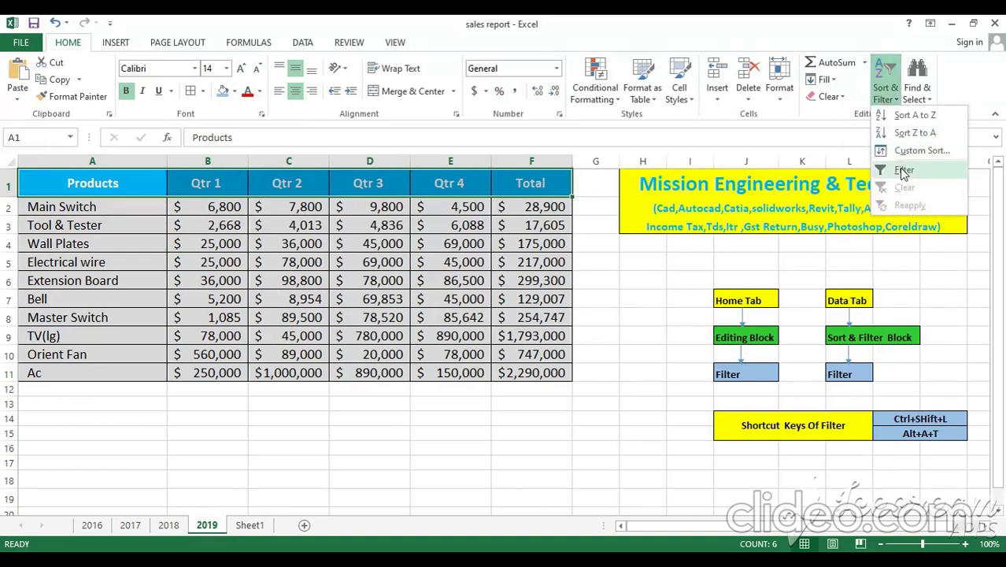
click(901, 170)
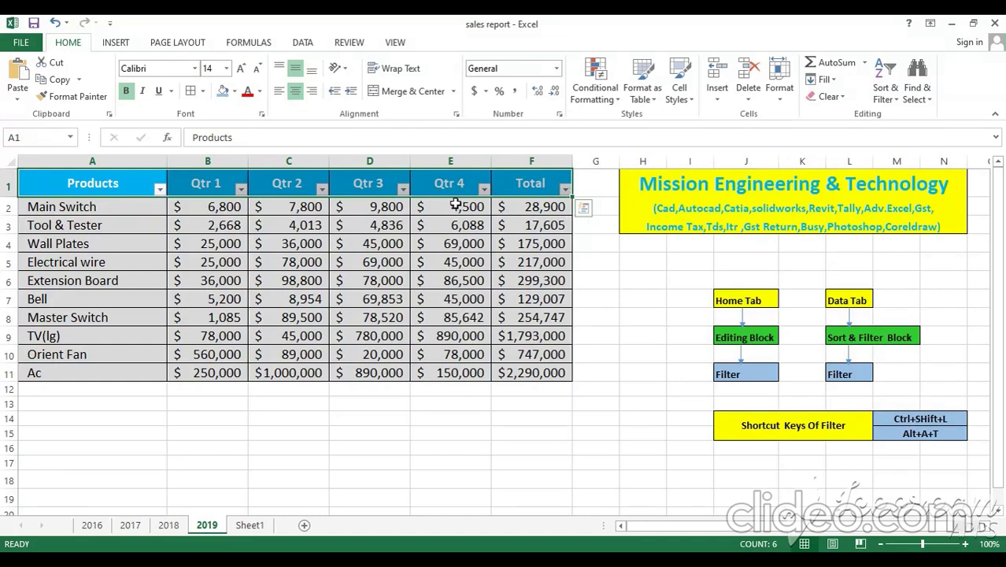
click(886, 96)
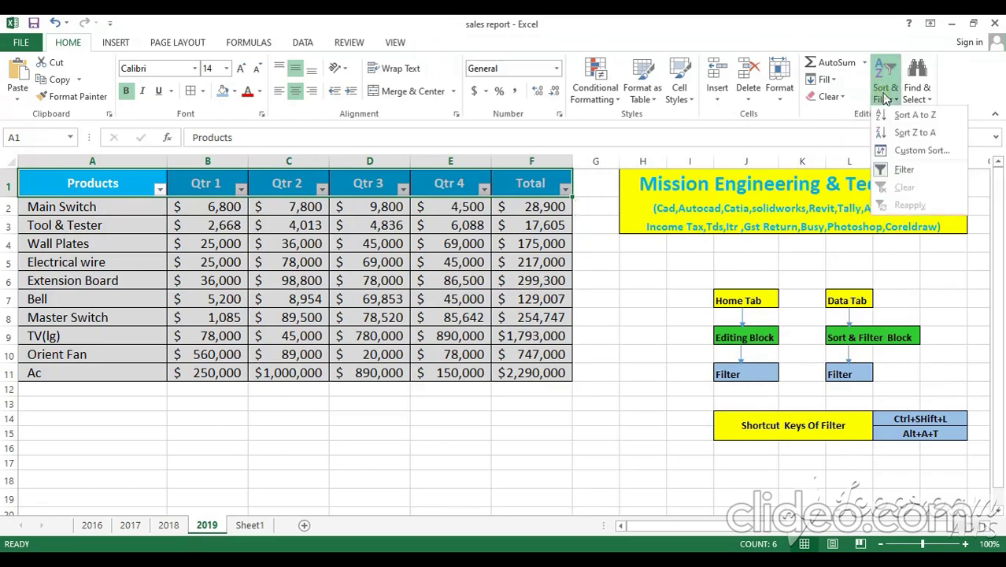
click(890, 174)
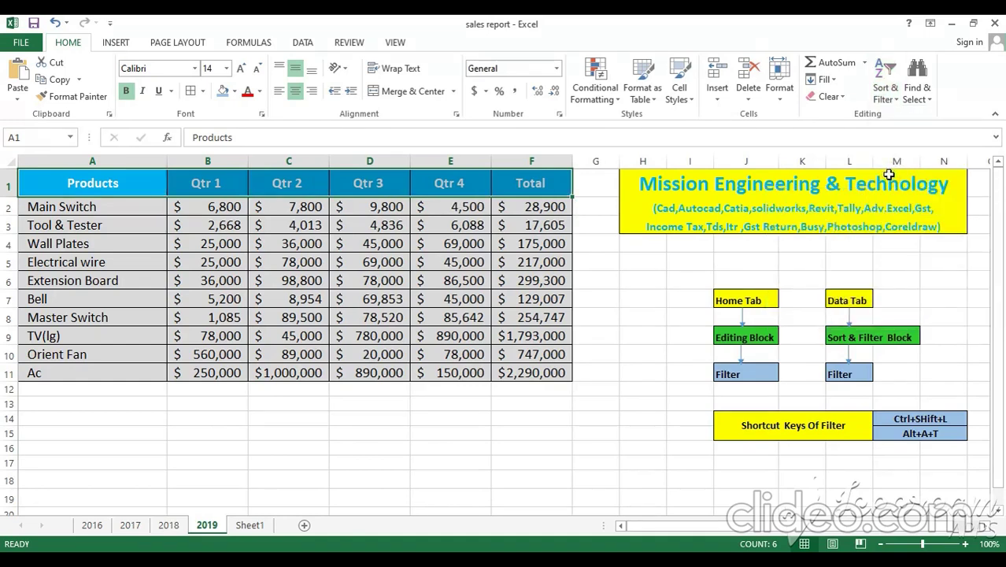
Step: Select the Home Tab, Editing Block and Filter boxes in the steps diagram
drag(760, 283, 749, 376)
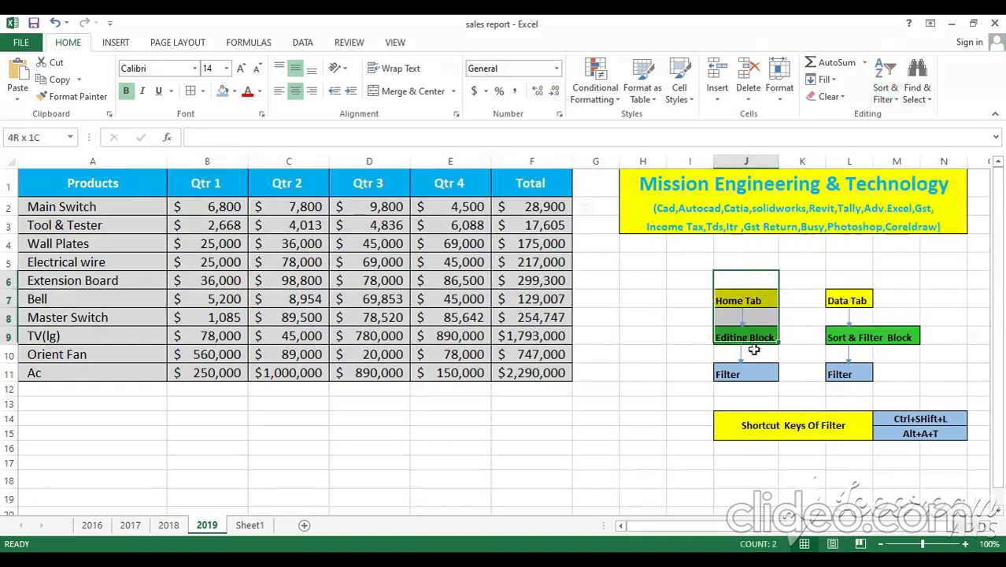
click(762, 310)
click(745, 337)
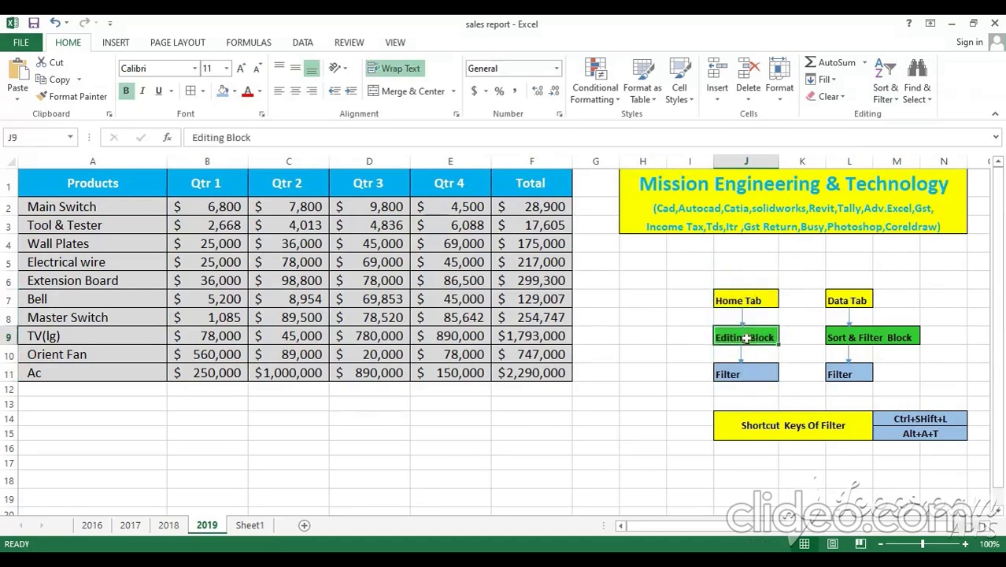
click(741, 374)
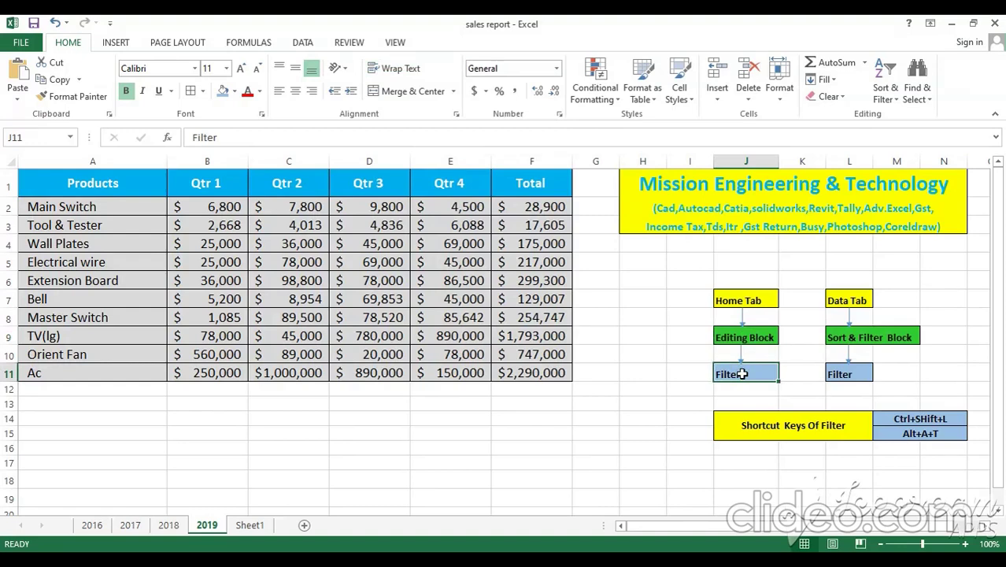
Step: Reselect the header cells and turn on Filter from the Data tab
drag(526, 180, 156, 191)
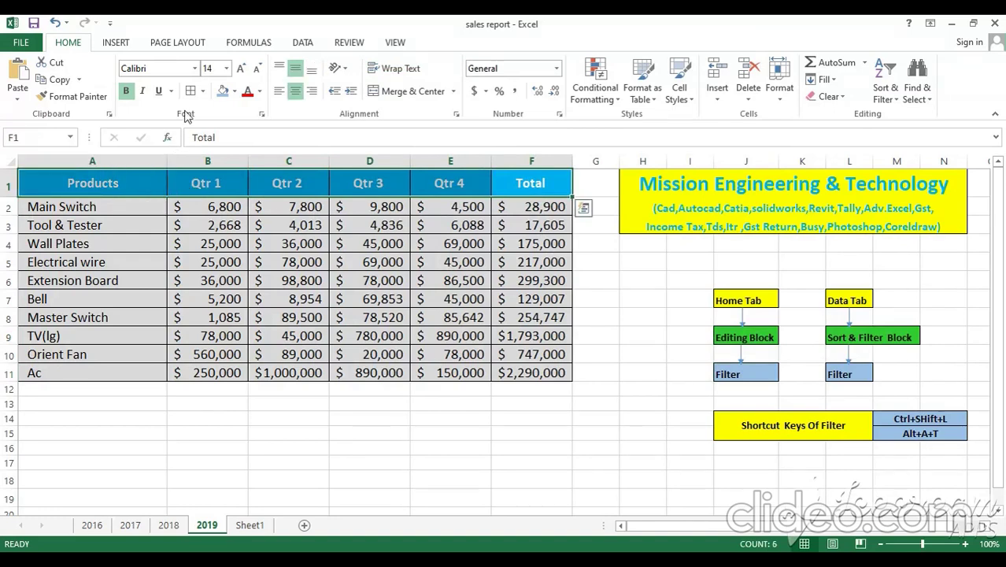
click(305, 46)
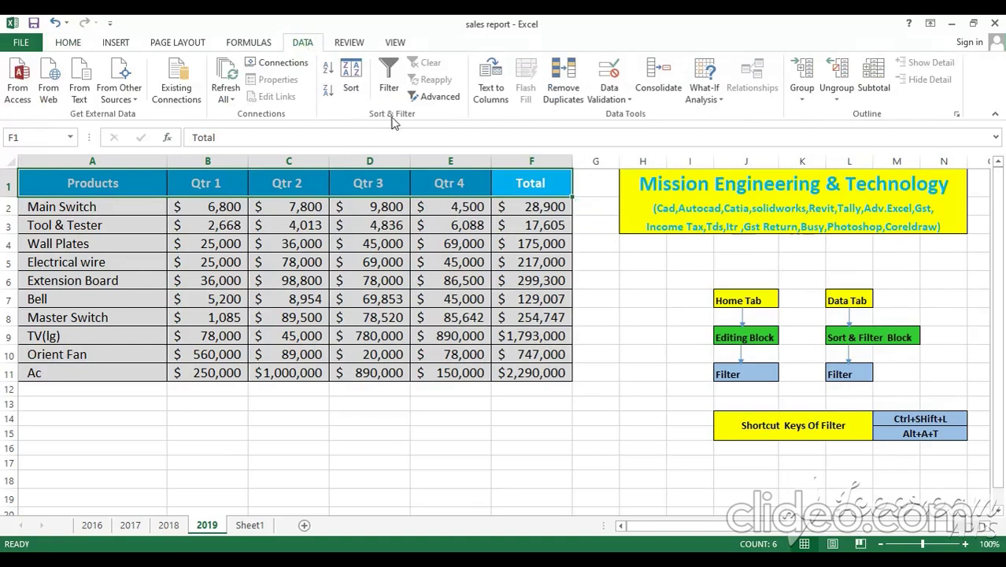
click(391, 88)
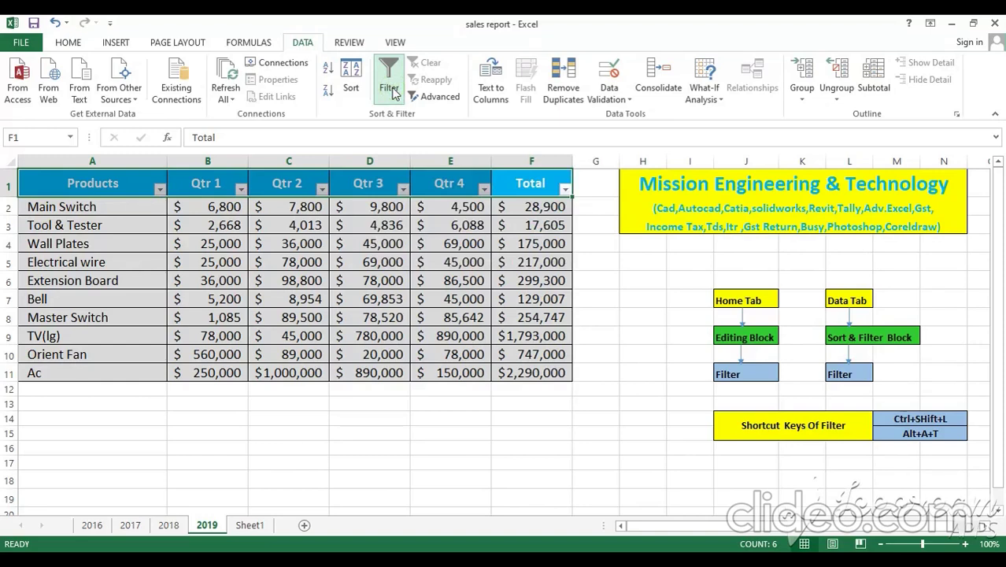
Step: Select the Data Tab, Sort & Filter Block and Filter boxes in the diagram
click(858, 306)
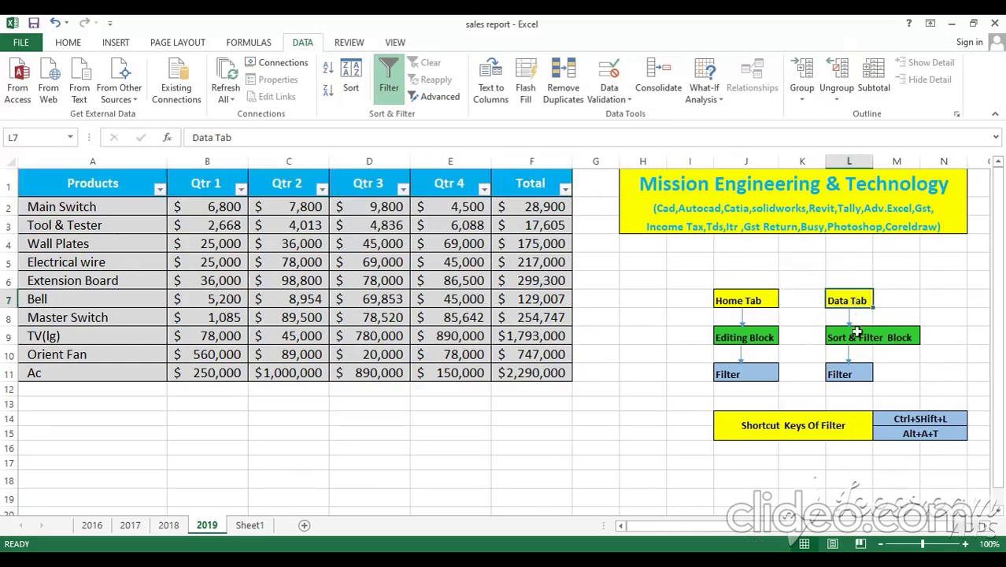
click(854, 340)
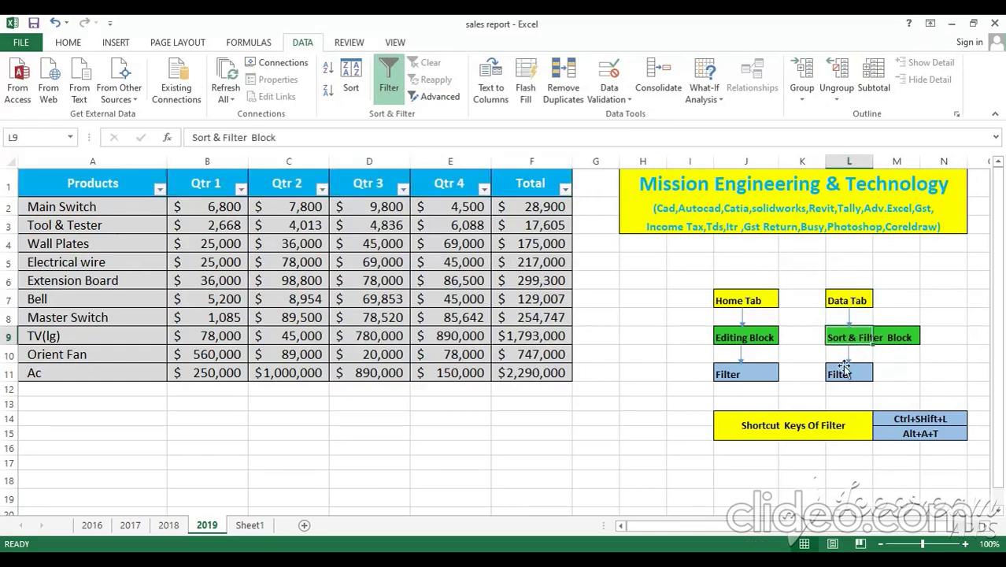
click(844, 375)
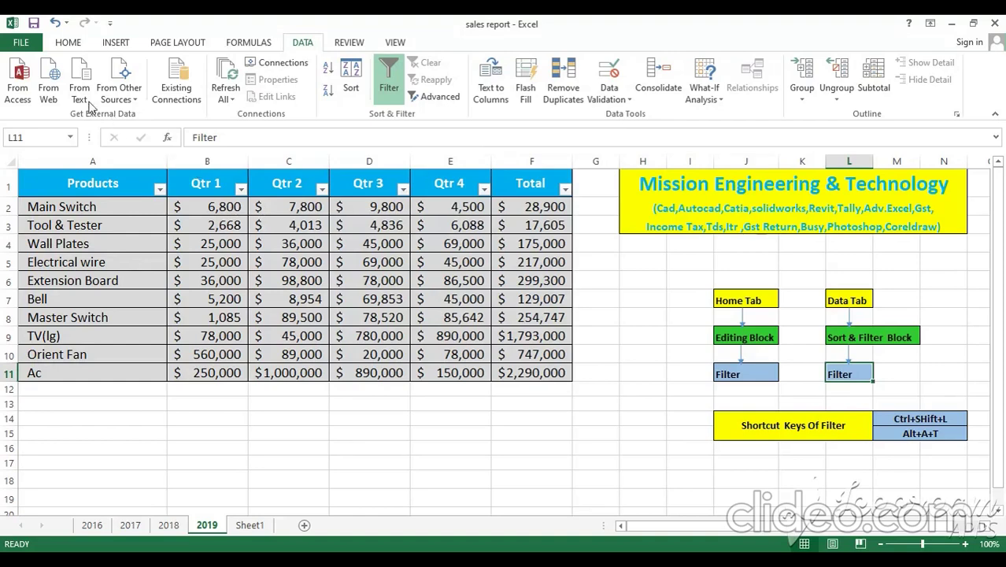
click(67, 45)
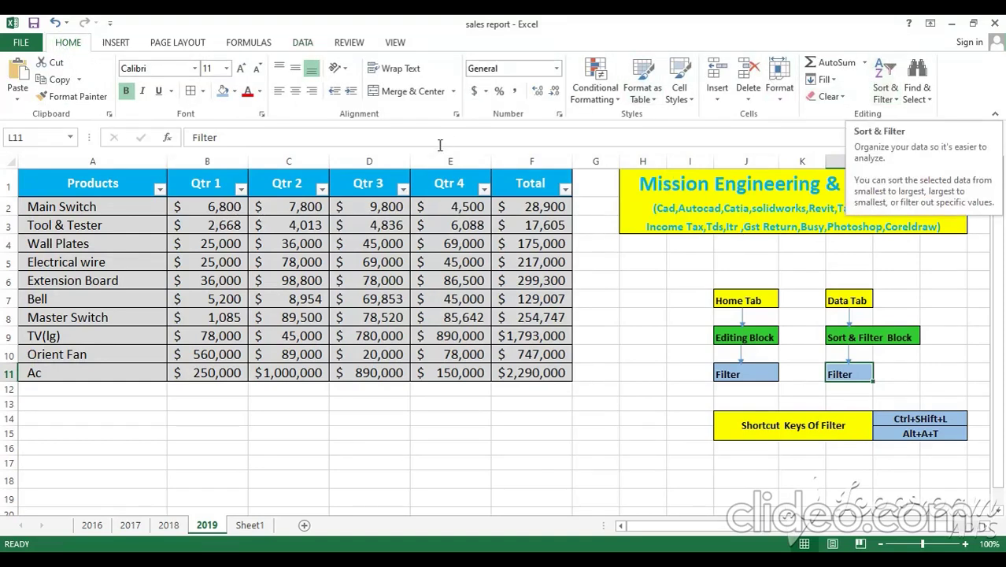
click(302, 44)
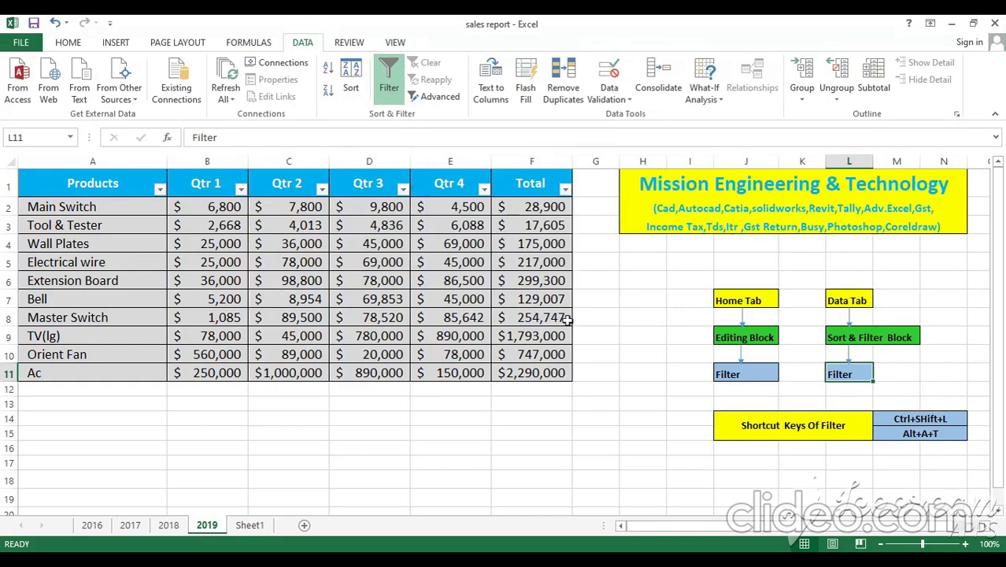
click(896, 426)
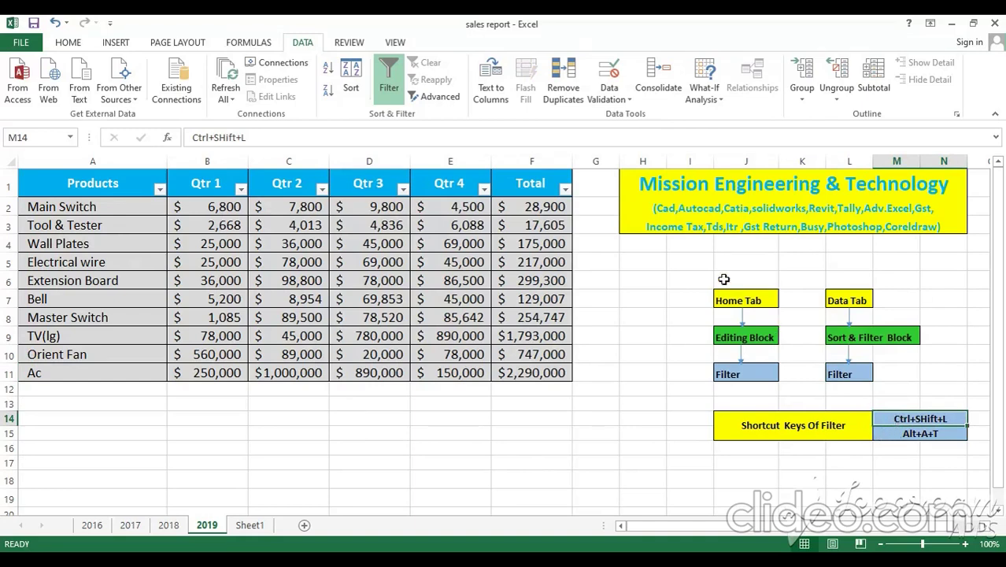
click(537, 183)
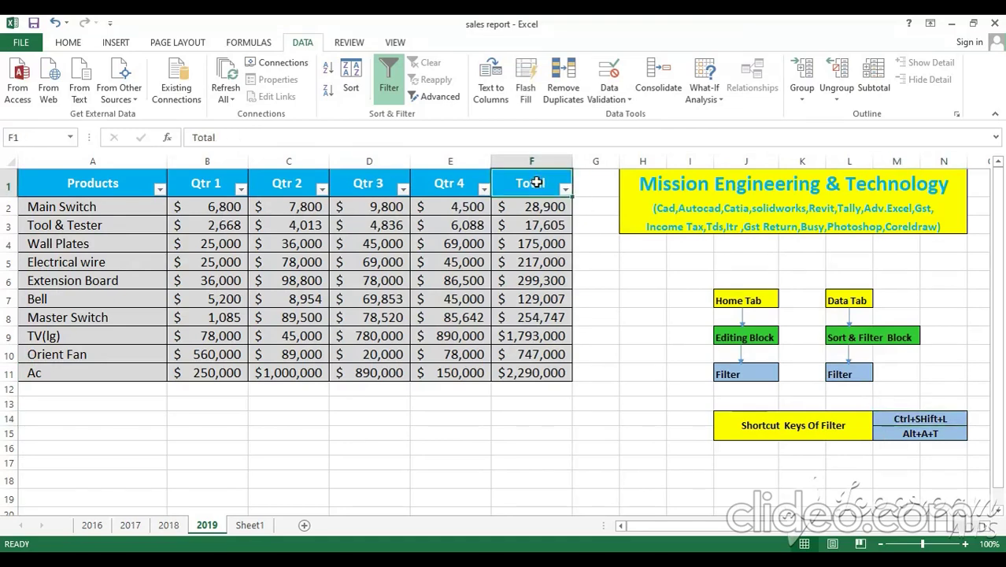
key(ctrl+shift+l)
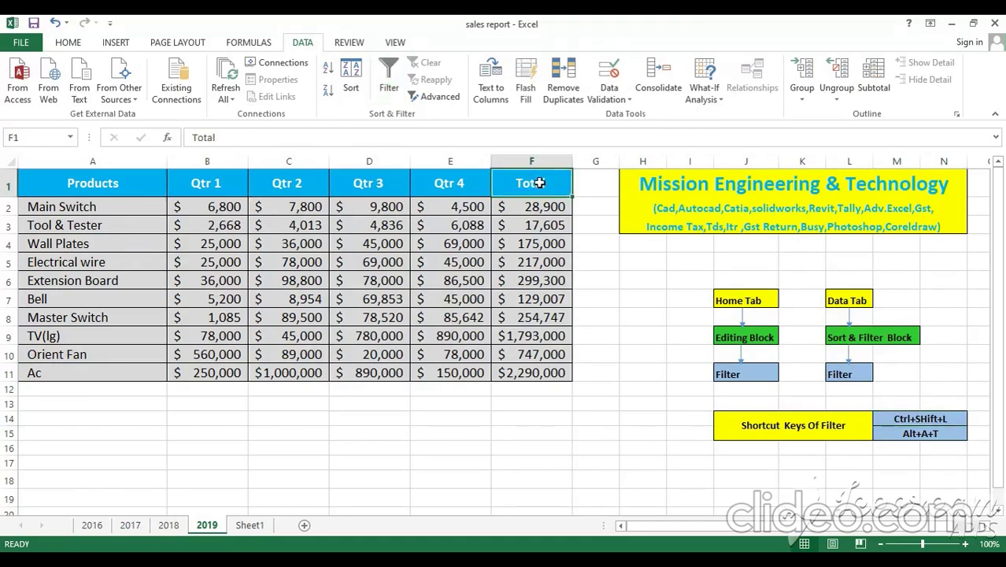
drag(537, 183, 138, 176)
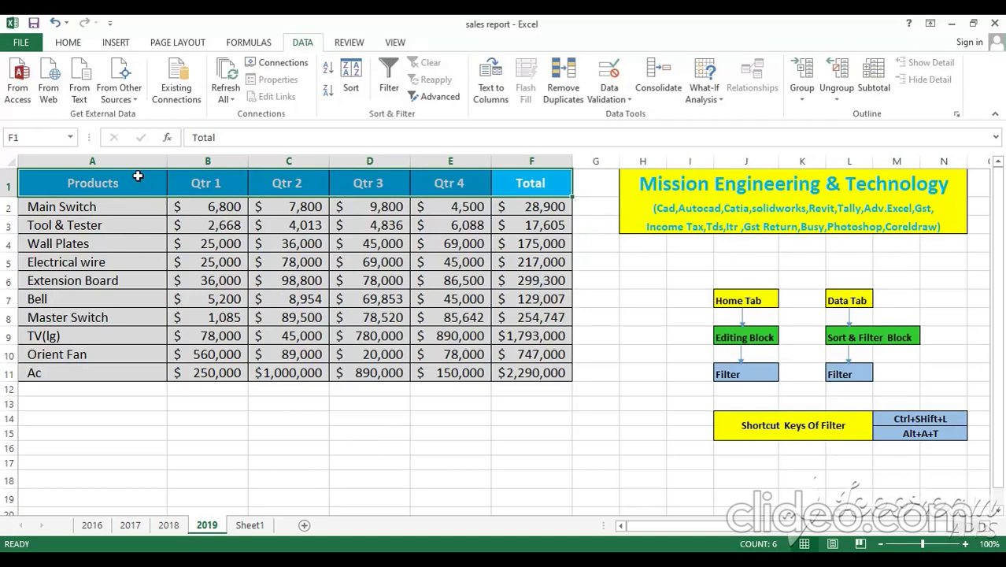
key(ctrl+shift+l)
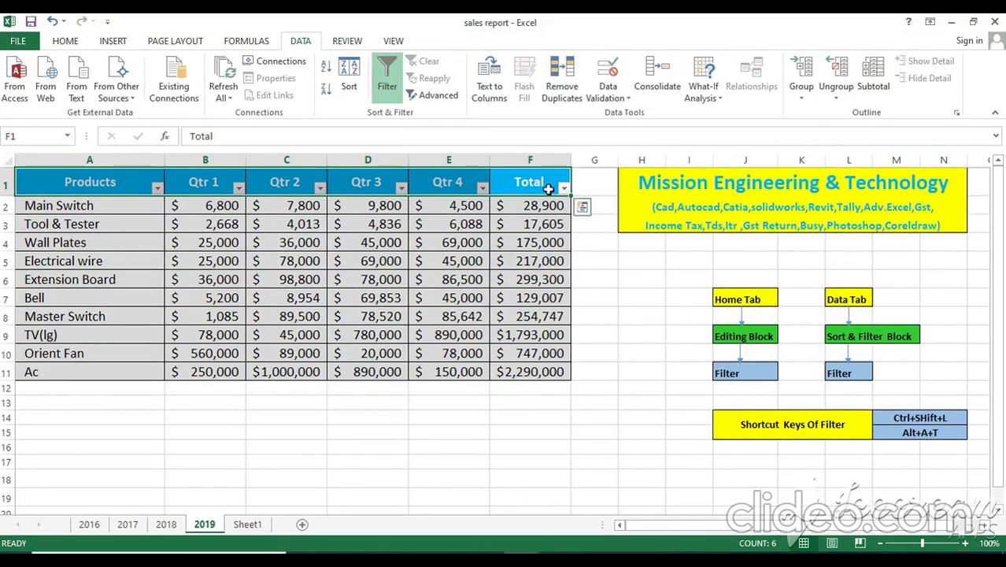
key(ctrl+shift+l)
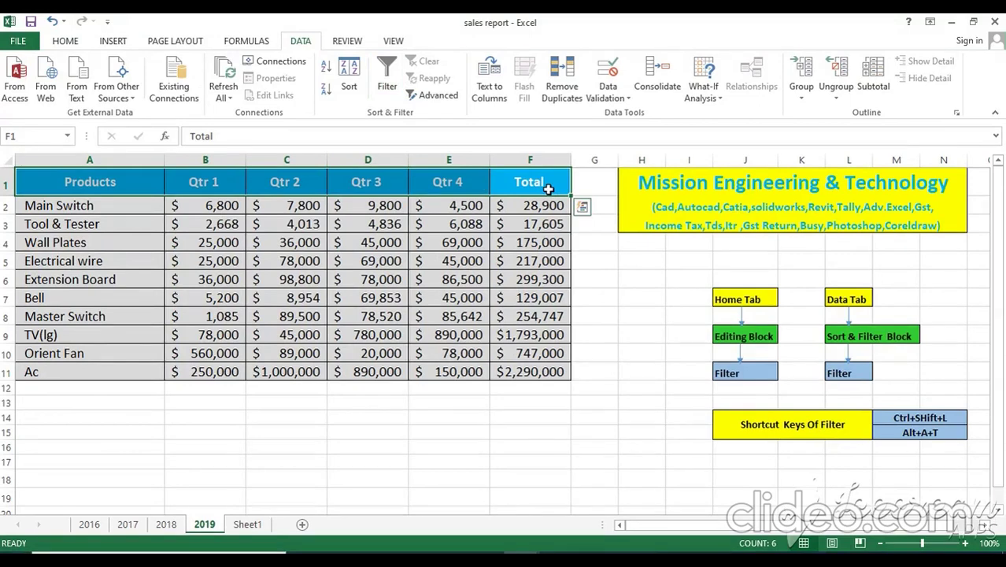
key(alt)
key(a)
key(t)
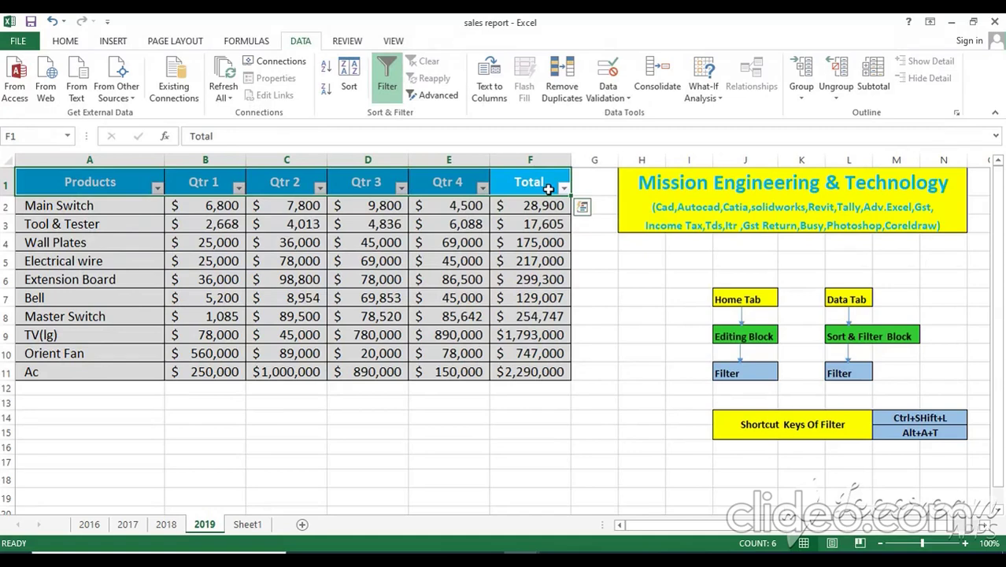
key(alt)
key(a)
key(t)
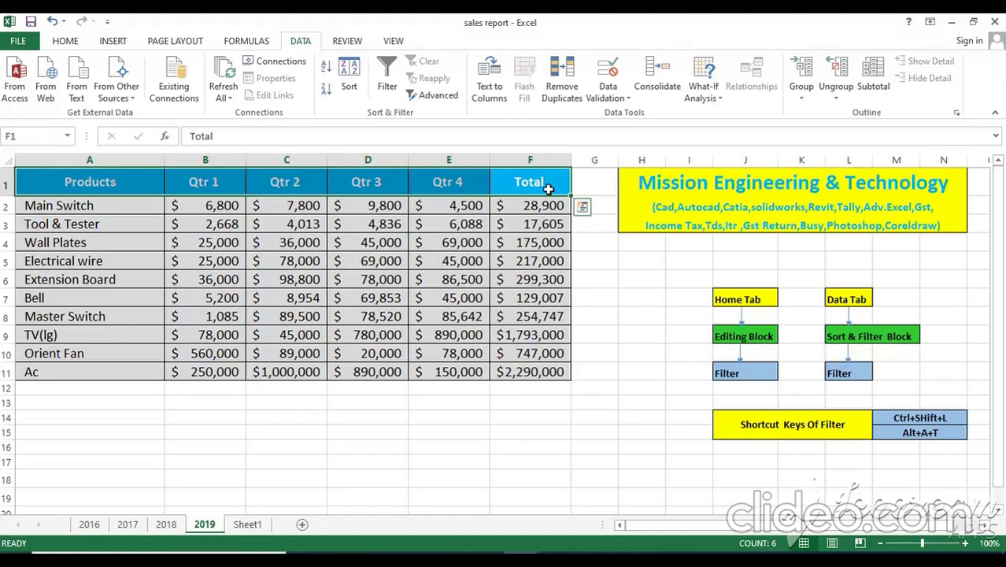
Step: Turn AutoFilter on with Ctrl+Shift+L and select the Total values from F2 down
key(ctrl+shift+l)
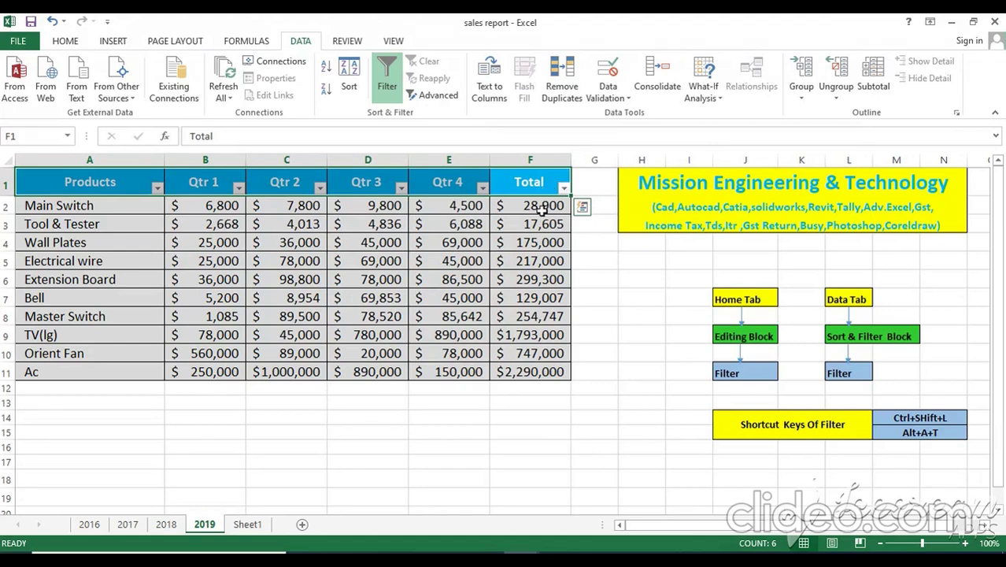
key(Down)
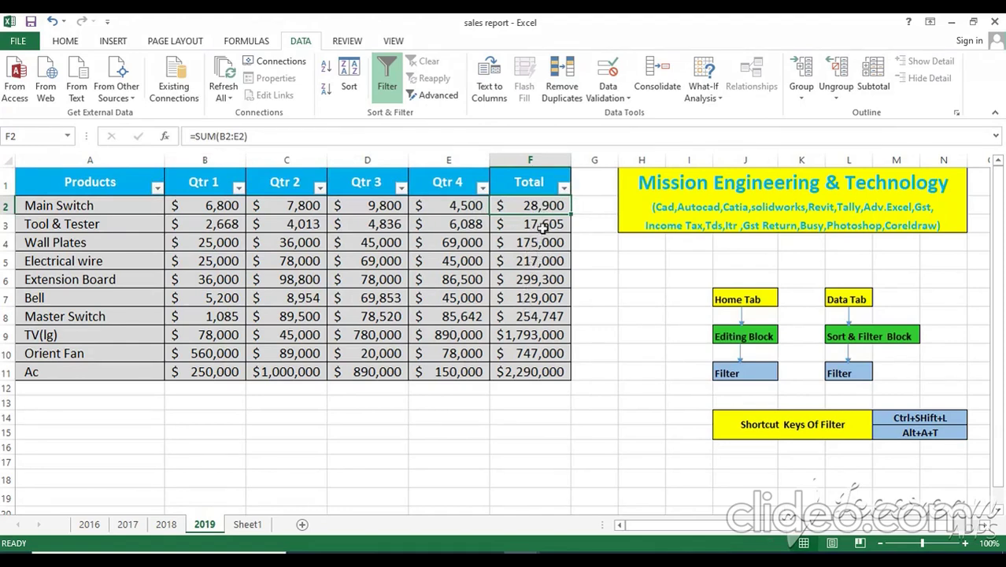
drag(538, 206, 534, 373)
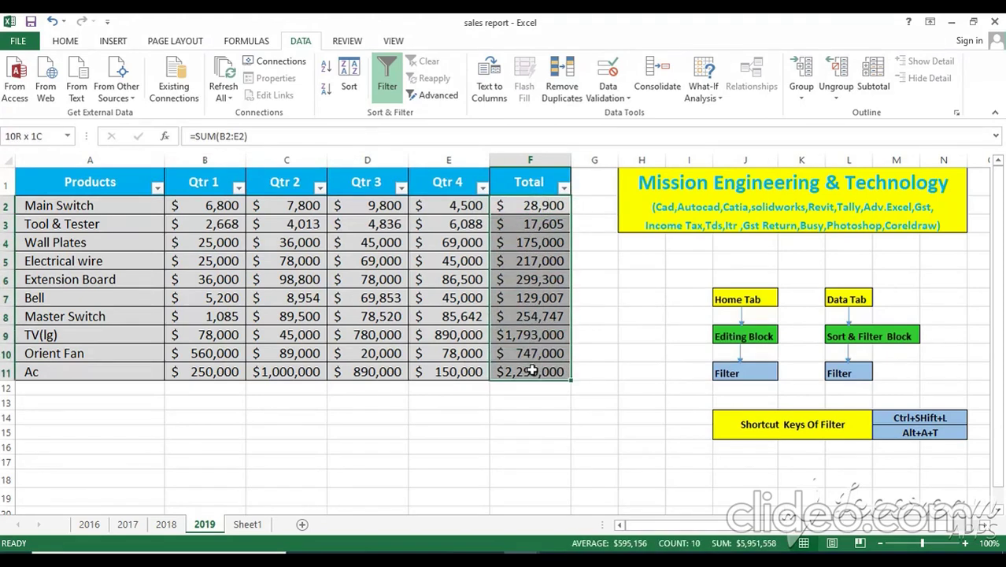
click(564, 189)
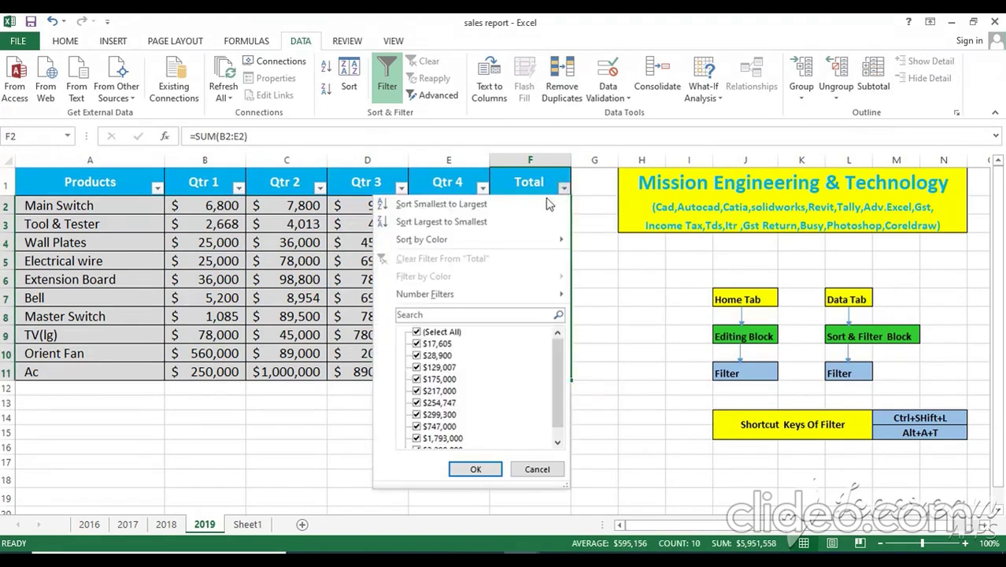
mouse_move(425, 298)
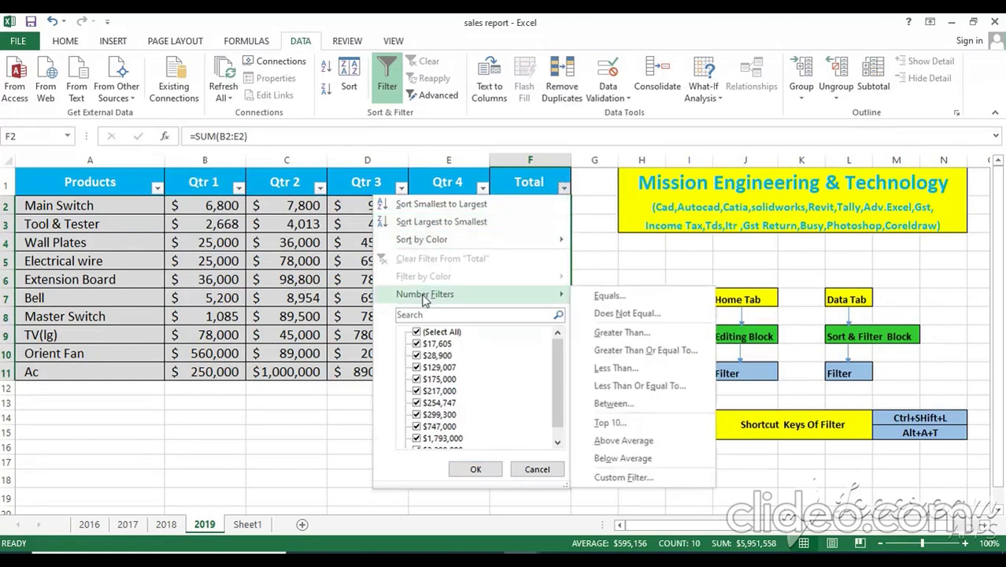
click(297, 260)
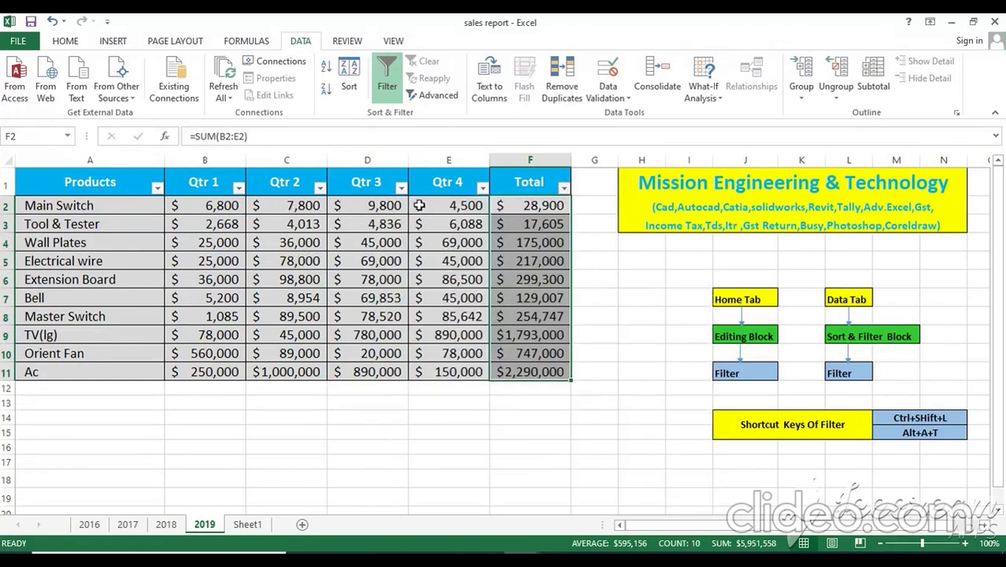
click(486, 191)
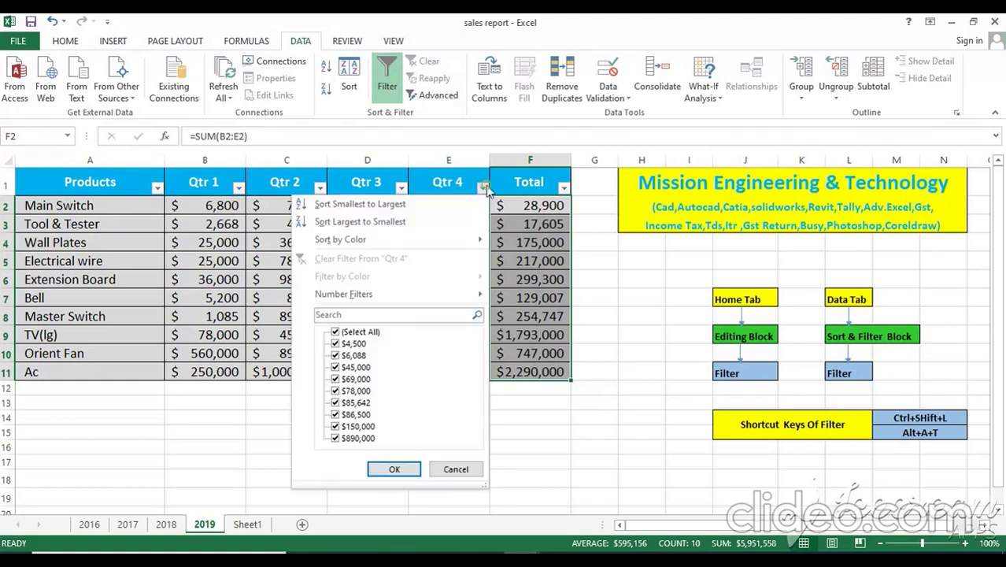
mouse_move(360, 301)
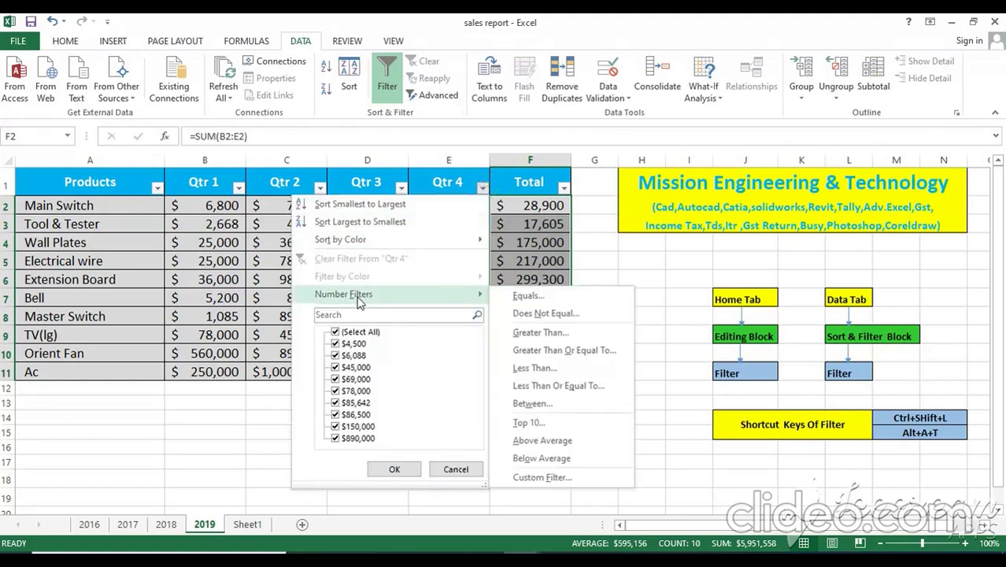
click(242, 262)
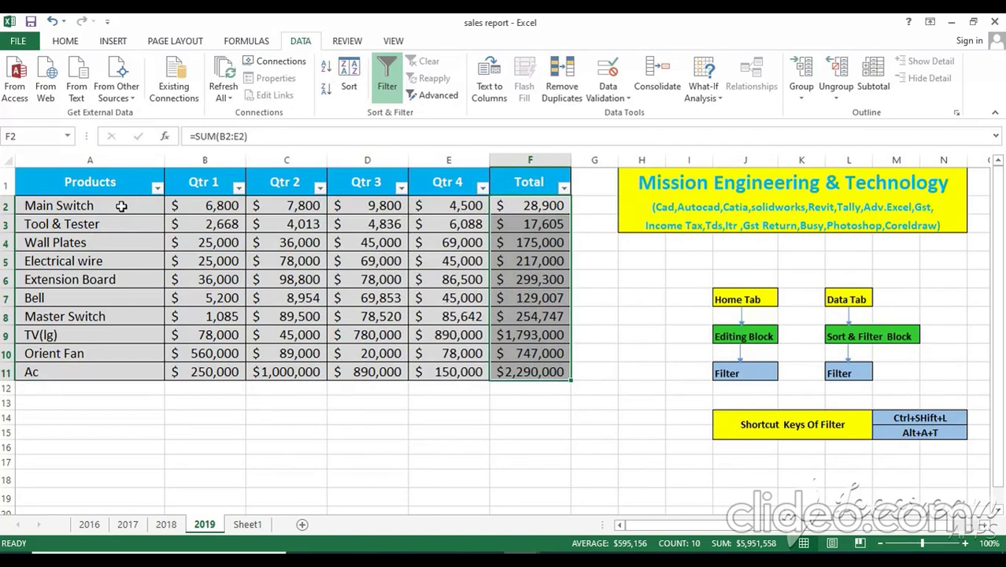
click(157, 187)
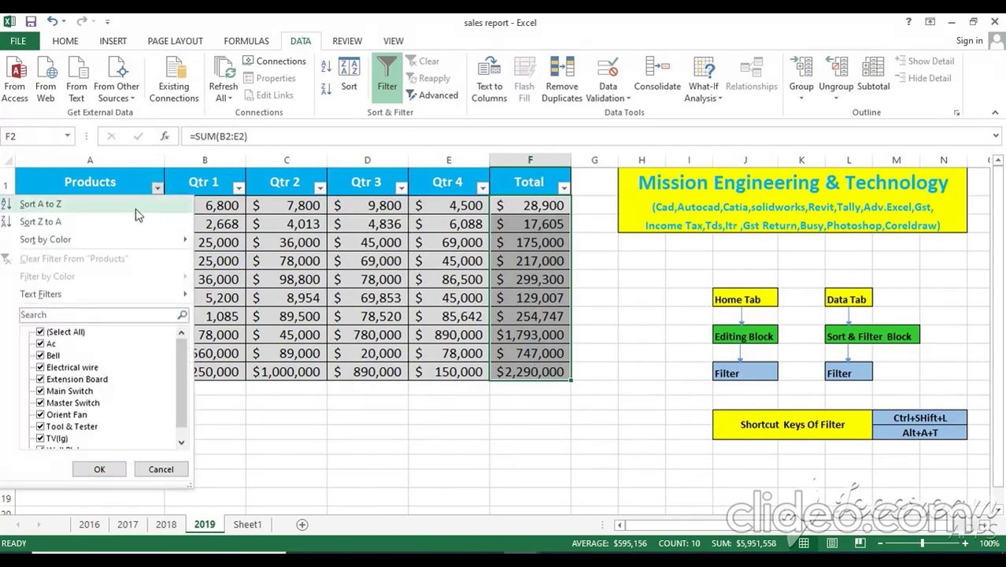
mouse_move(60, 296)
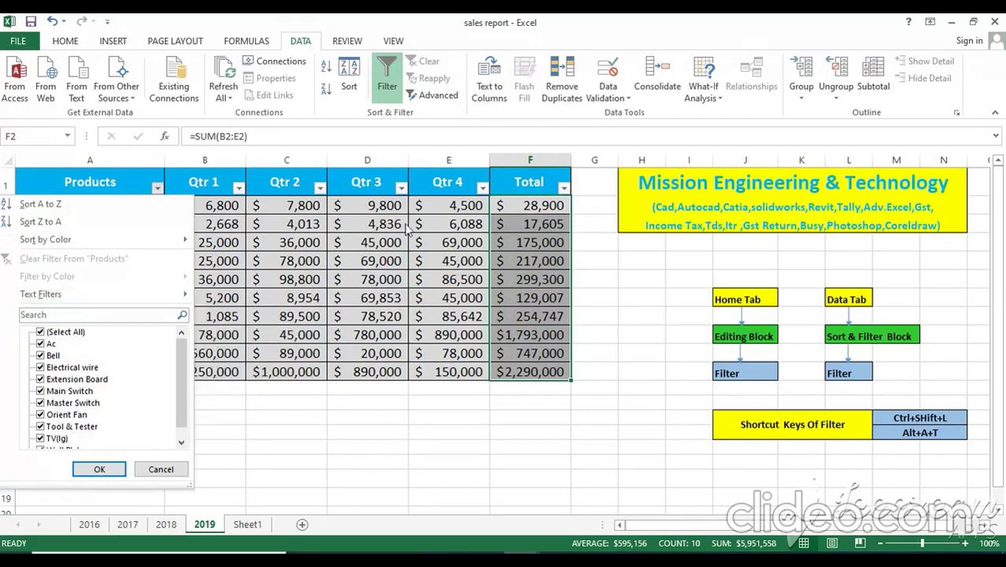
click(99, 469)
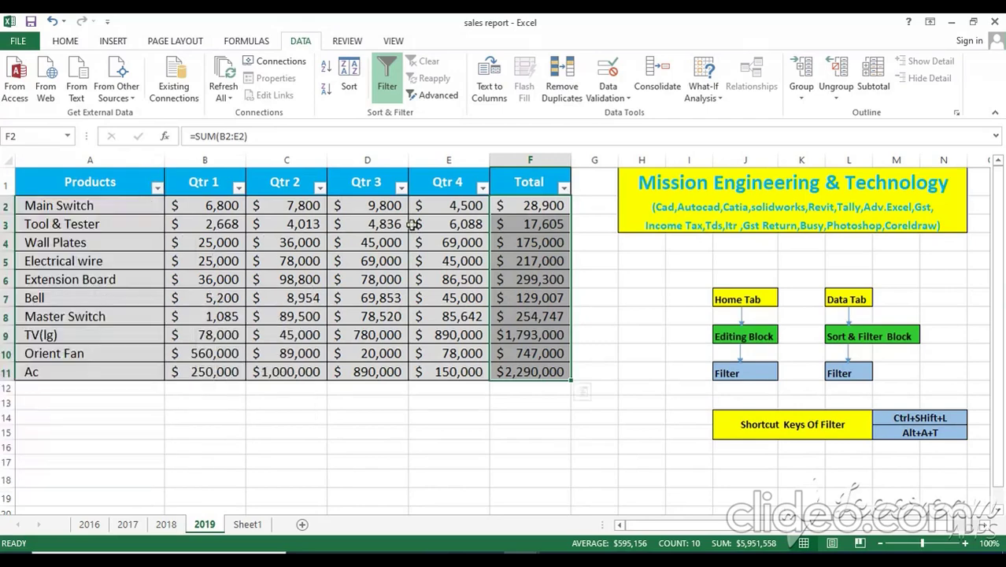
click(577, 239)
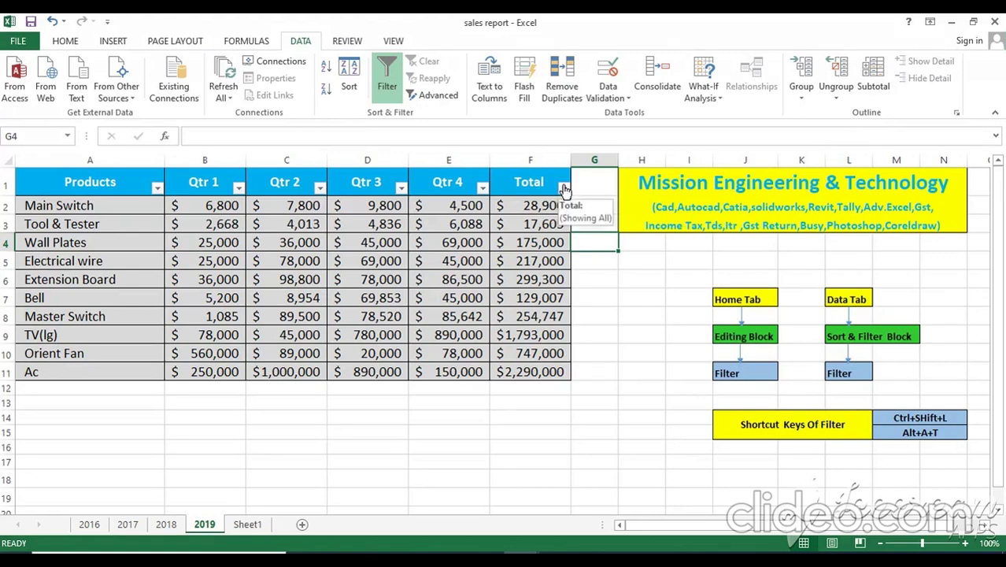
click(564, 189)
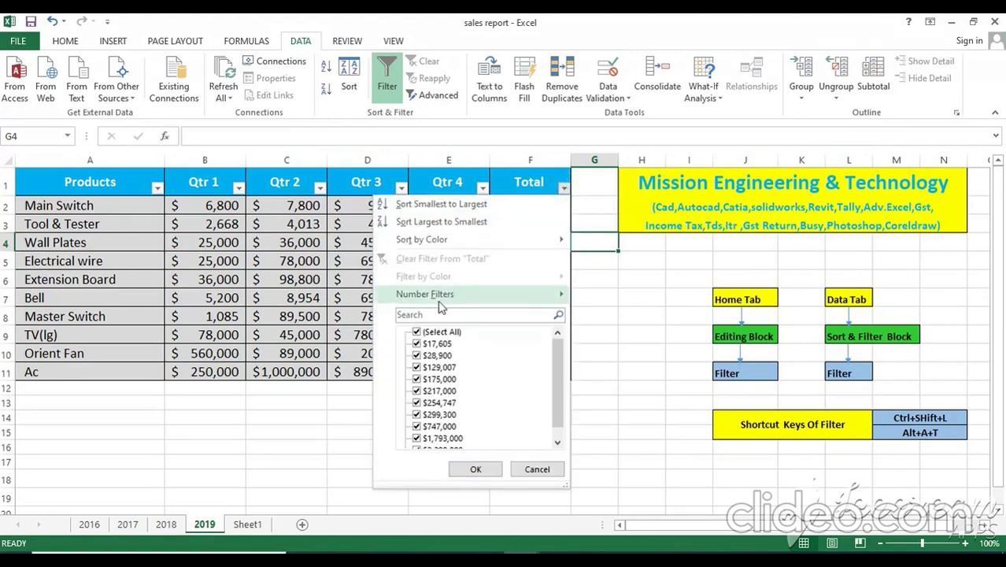
mouse_move(438, 299)
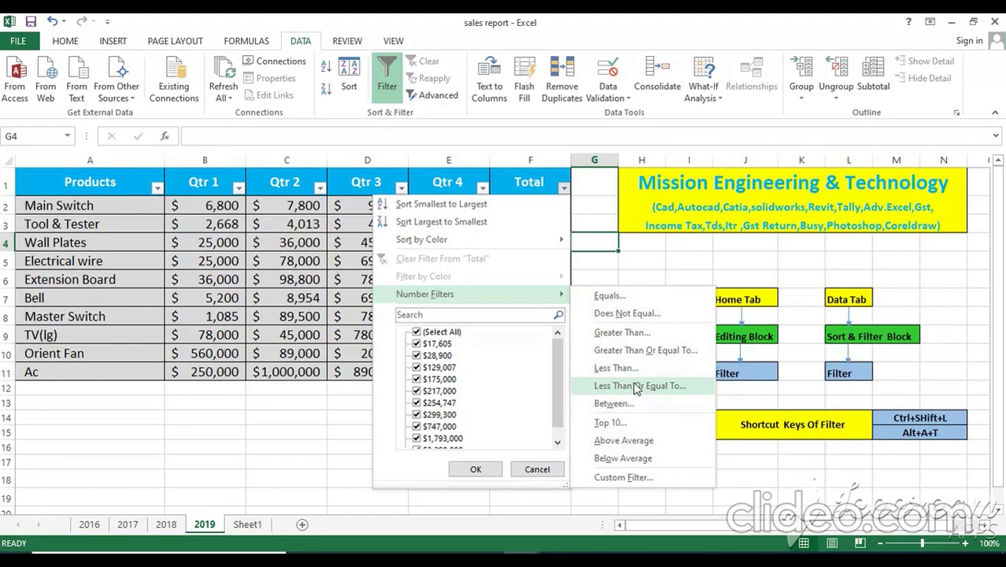
click(601, 282)
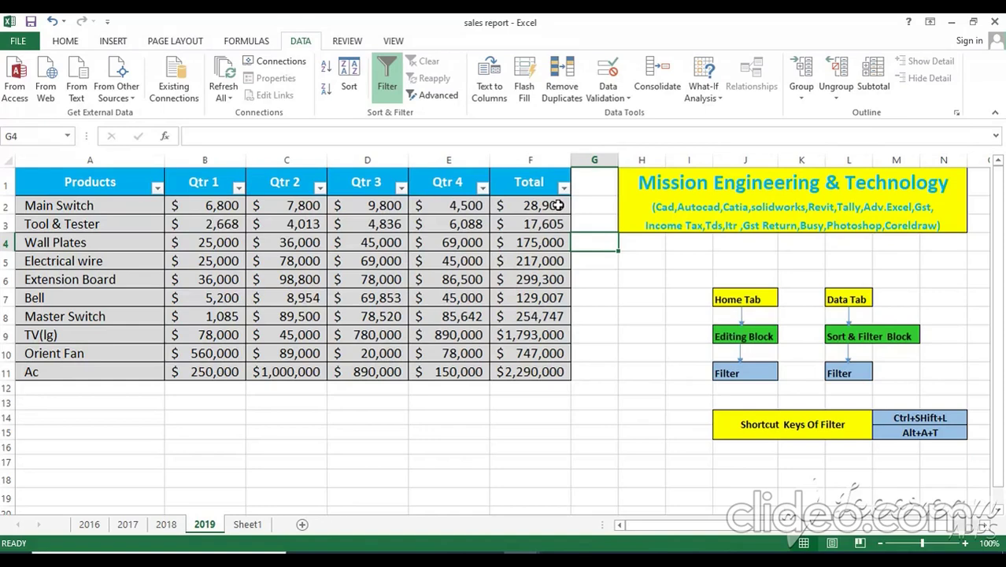
drag(557, 205, 556, 363)
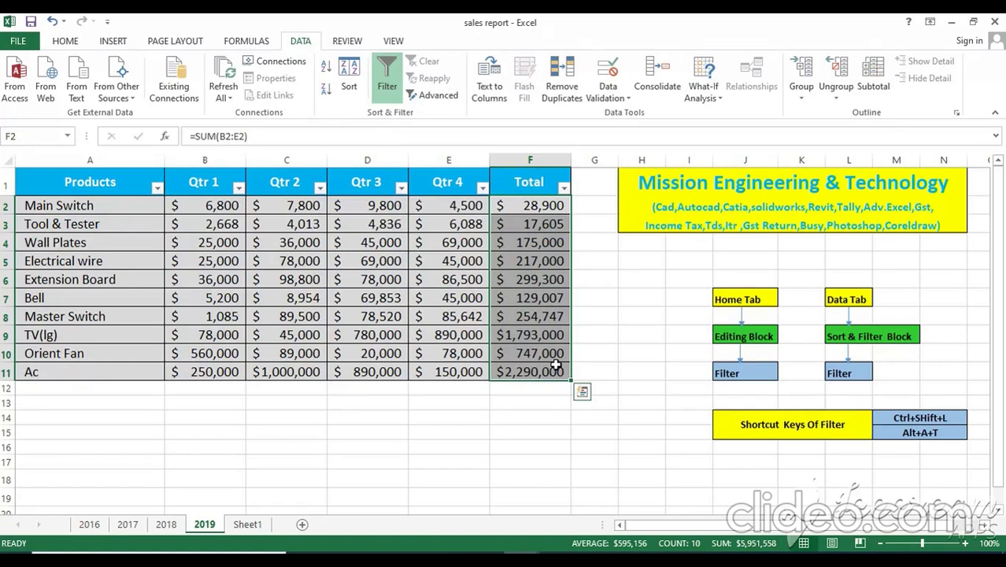
Step: Filter Total to values greater than 100000 and select the visible totals to check their sum
click(604, 275)
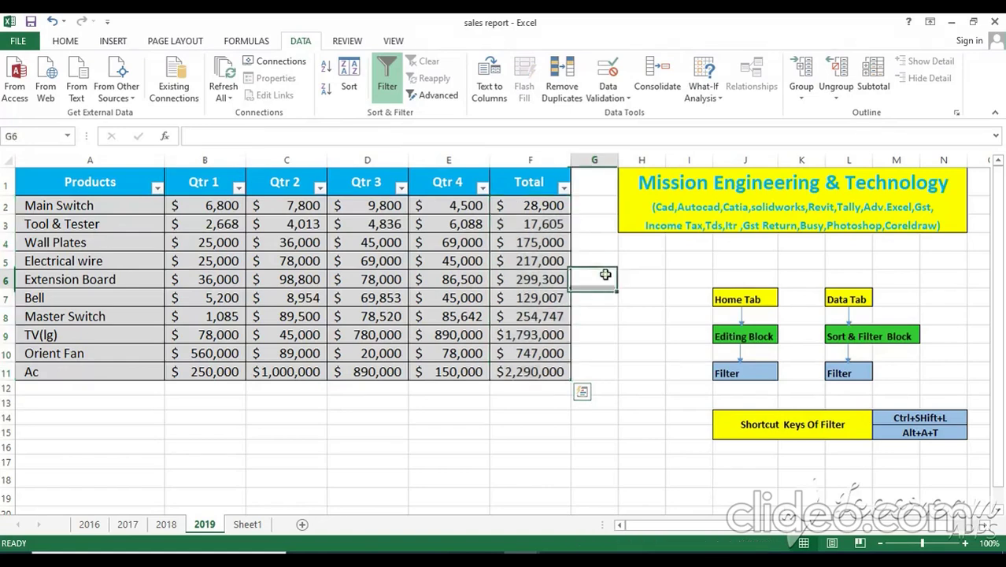
click(564, 187)
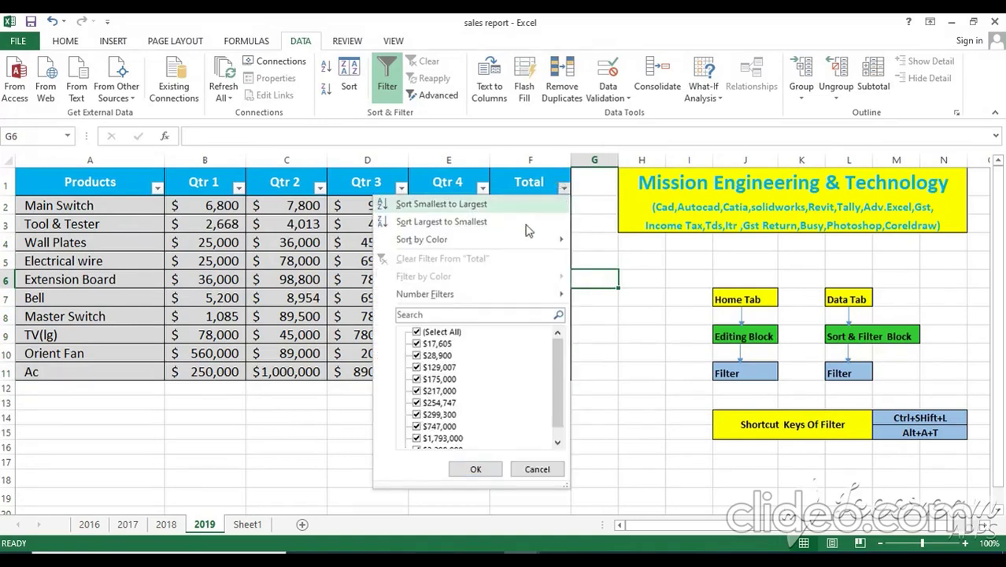
mouse_move(459, 302)
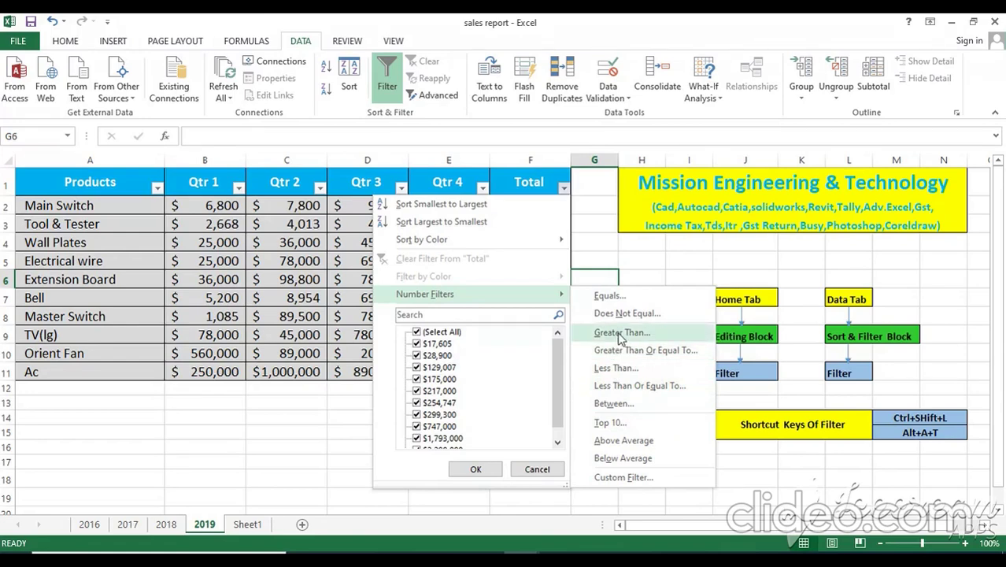
click(621, 334)
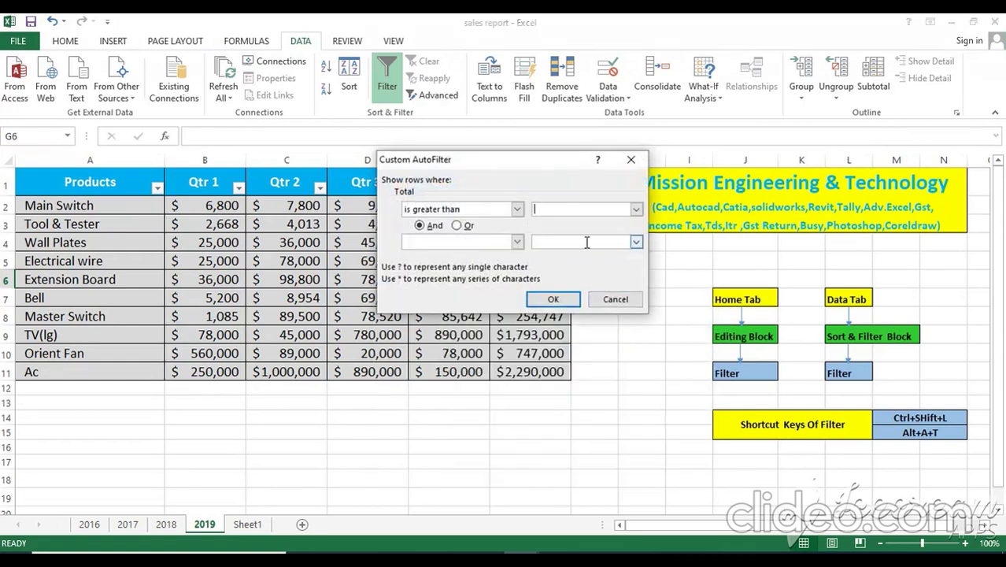
text(10)
text(0000)
click(554, 300)
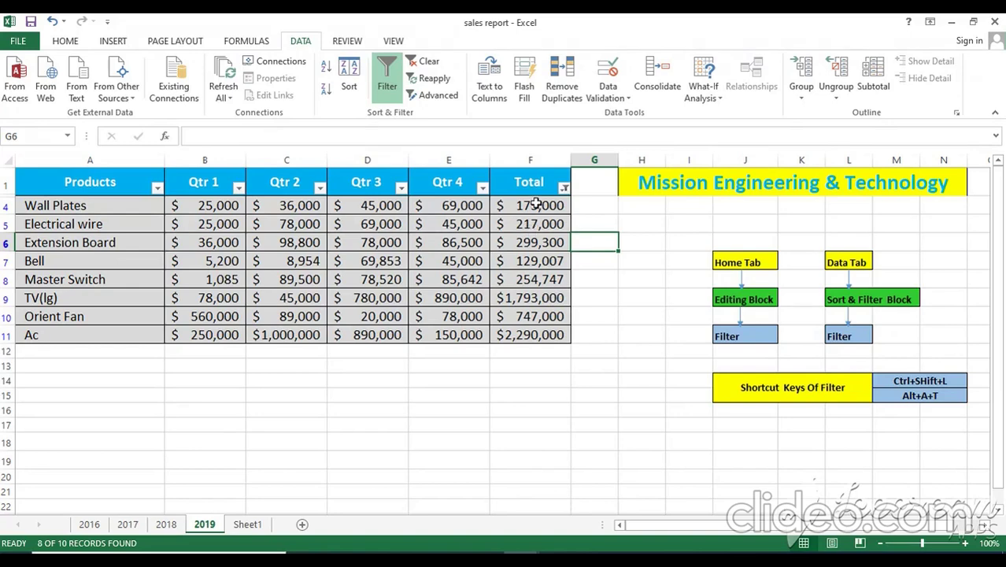
drag(532, 205, 536, 335)
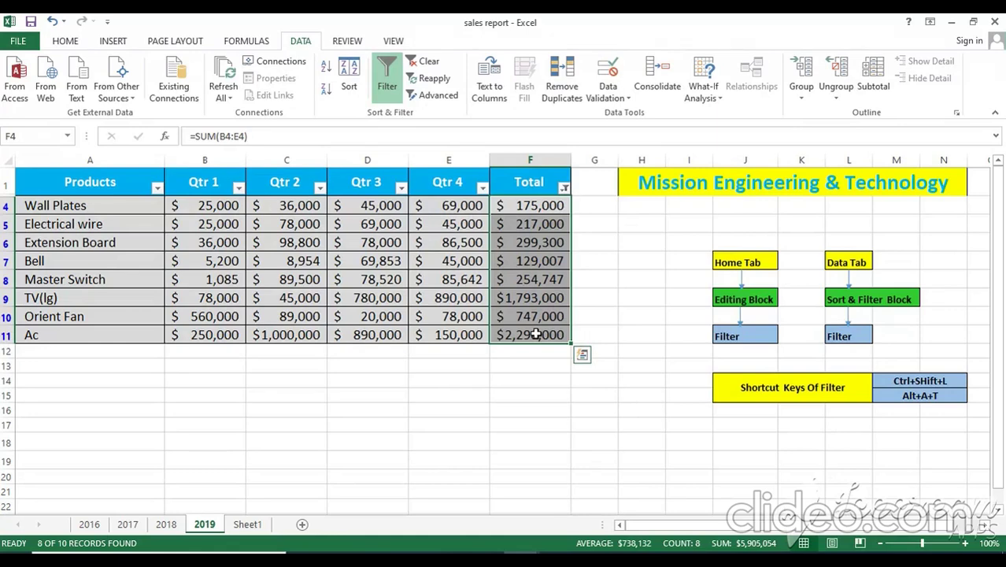
Step: Clear the Total column filter and select cell F2
click(565, 189)
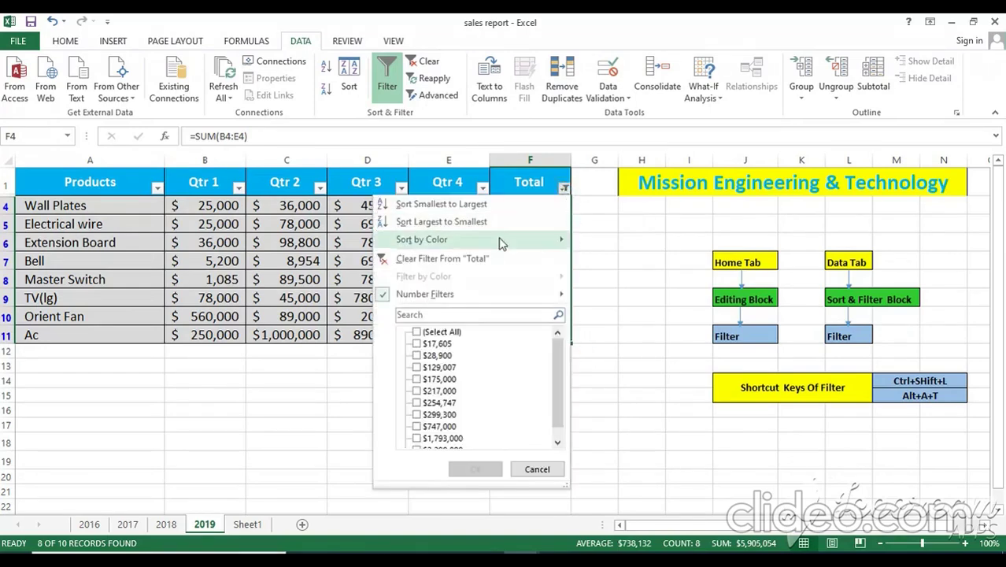
click(448, 260)
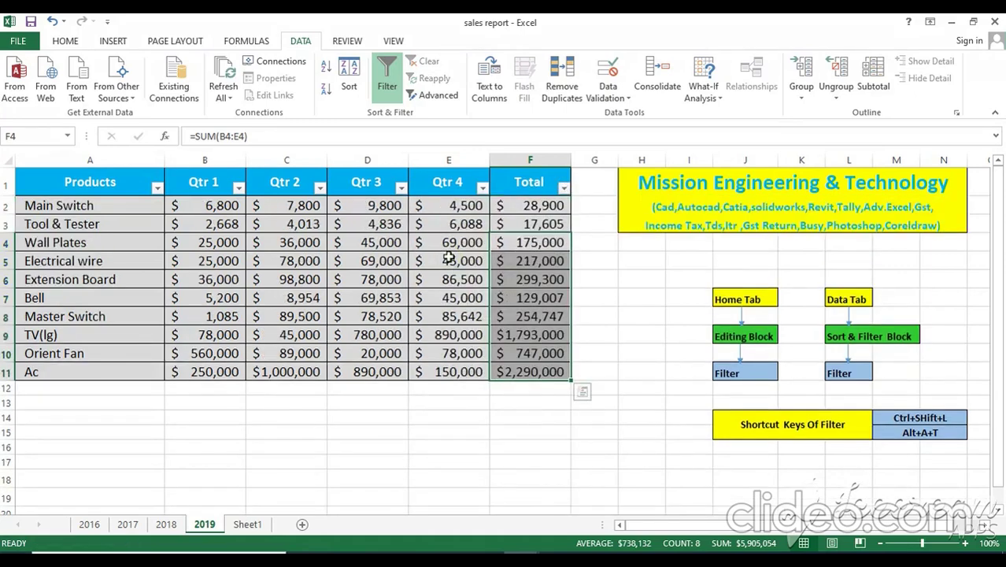
click(554, 204)
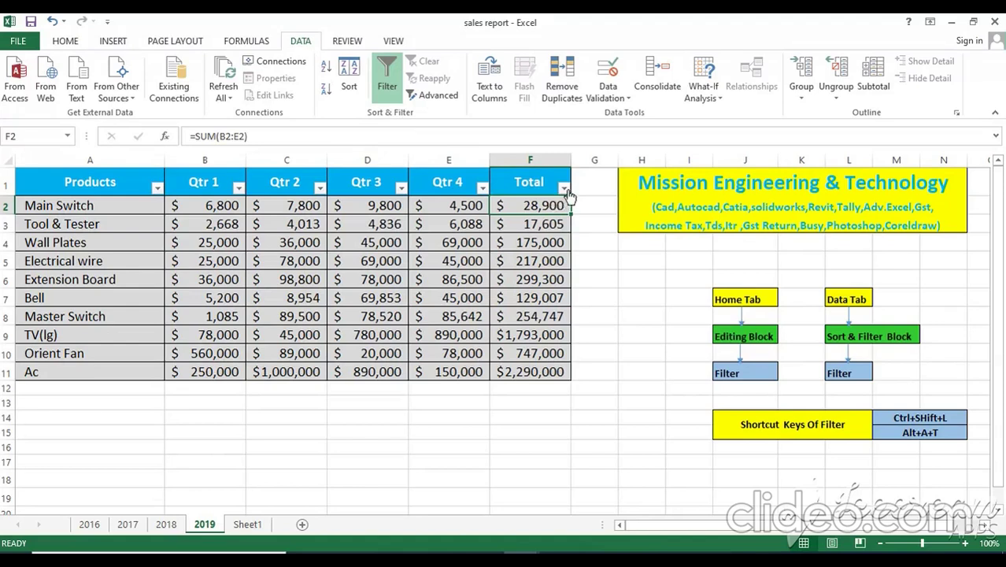
Step: Filter Total between 200000 and 500000, then clear the Total filter
click(564, 188)
mouse_move(446, 294)
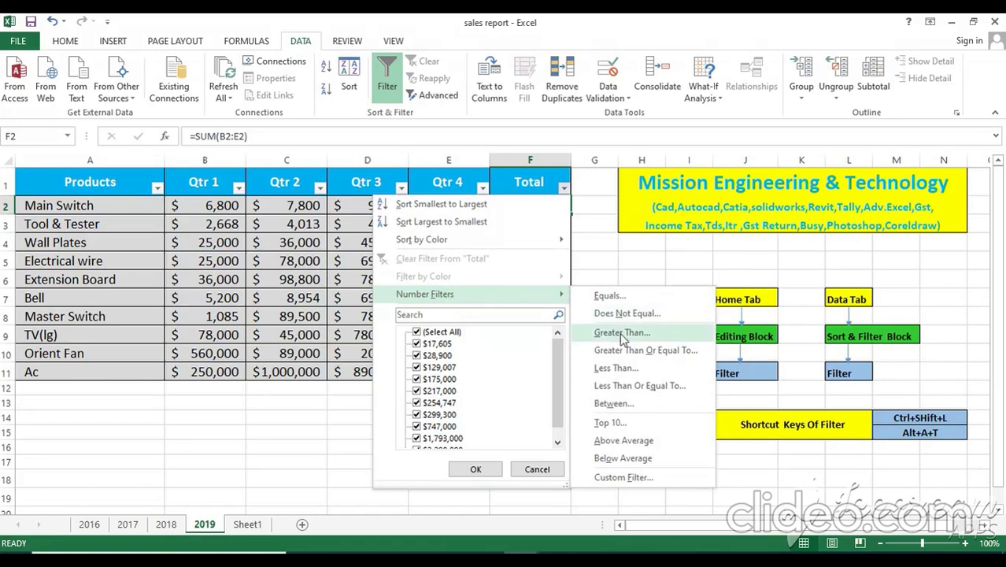
click(614, 403)
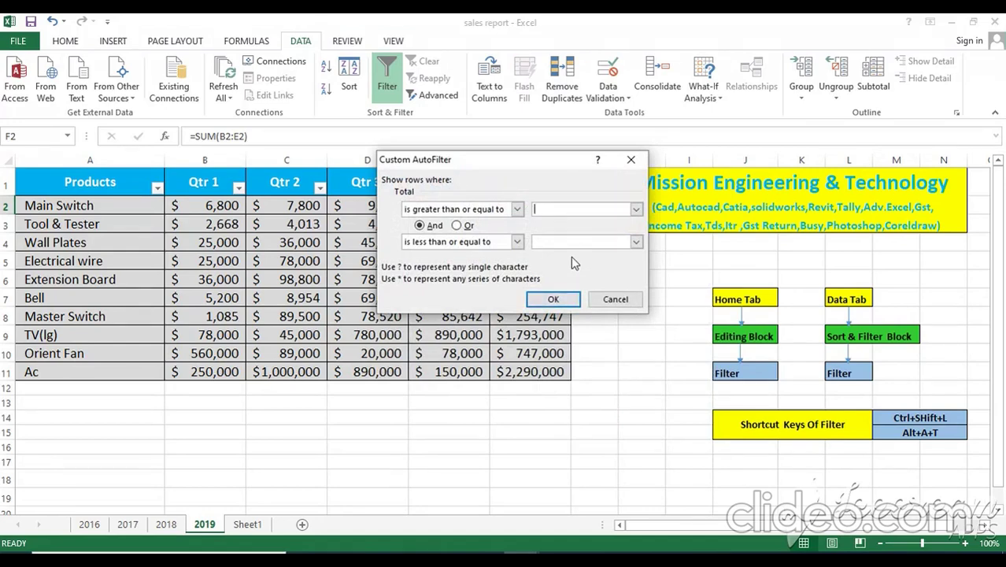
text(2000)
text(00)
click(556, 242)
text(5000)
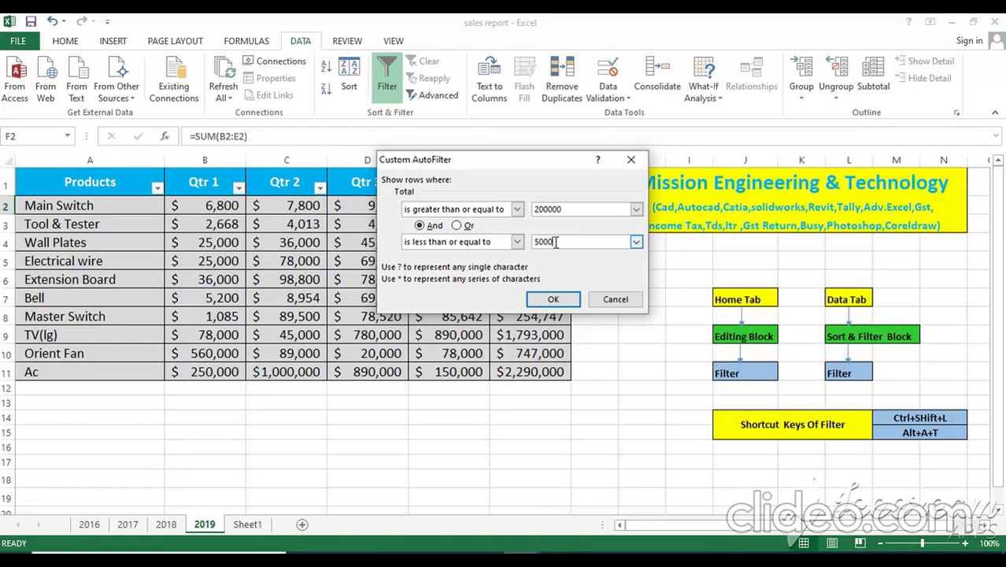
text(00)
click(541, 299)
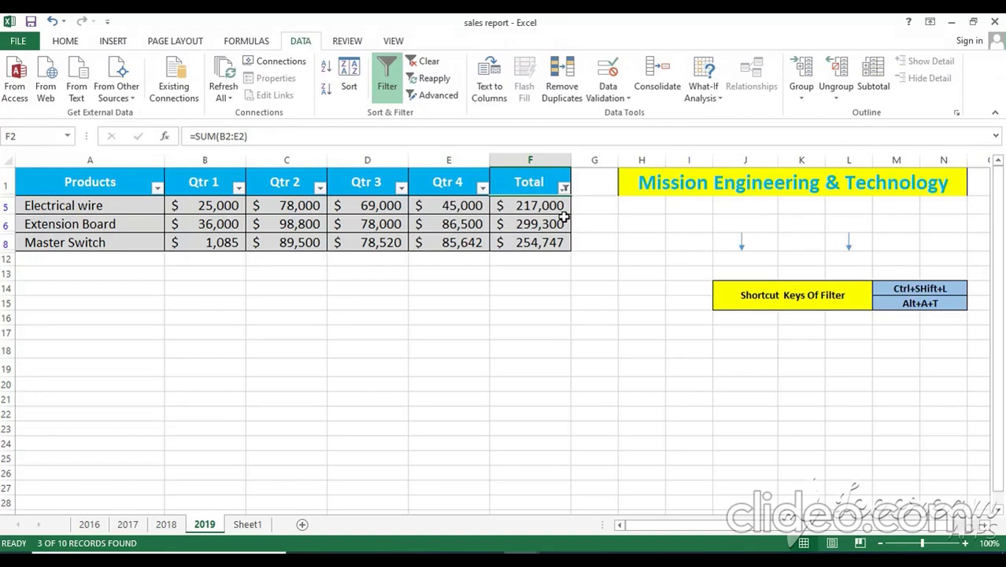
click(565, 188)
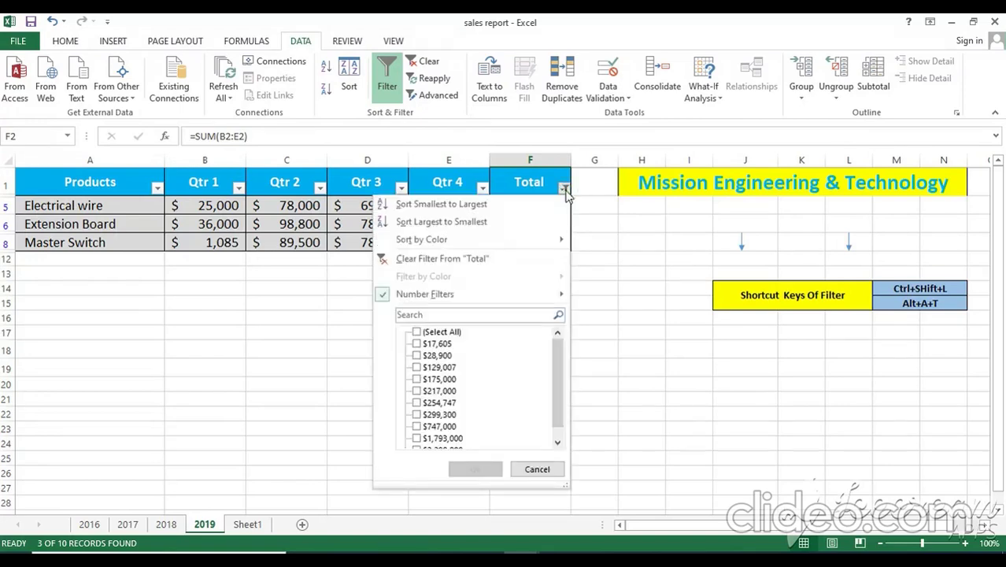
click(479, 259)
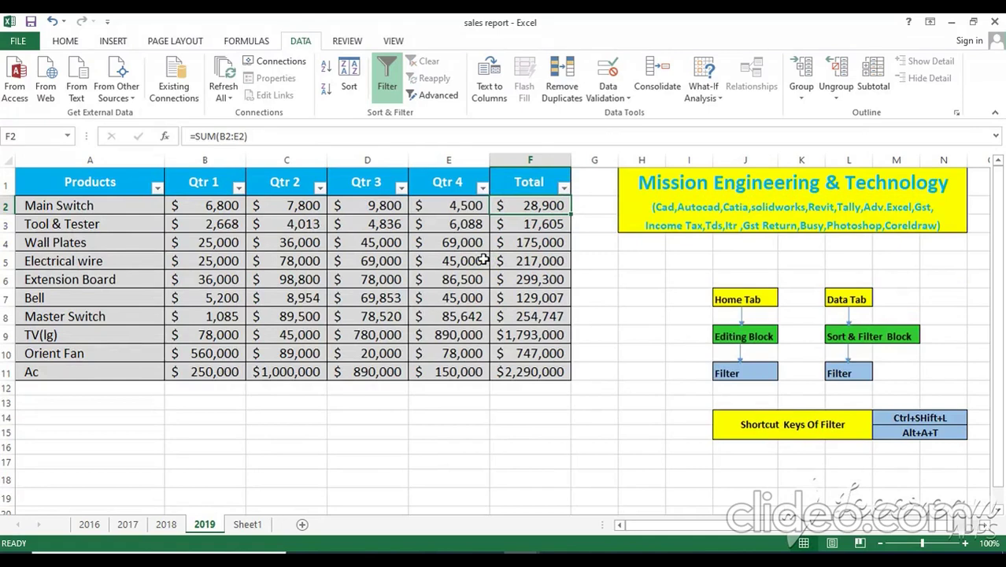
Step: Apply a Below Average filter on Total, undo it with Ctrl+Z, and select F1
click(564, 187)
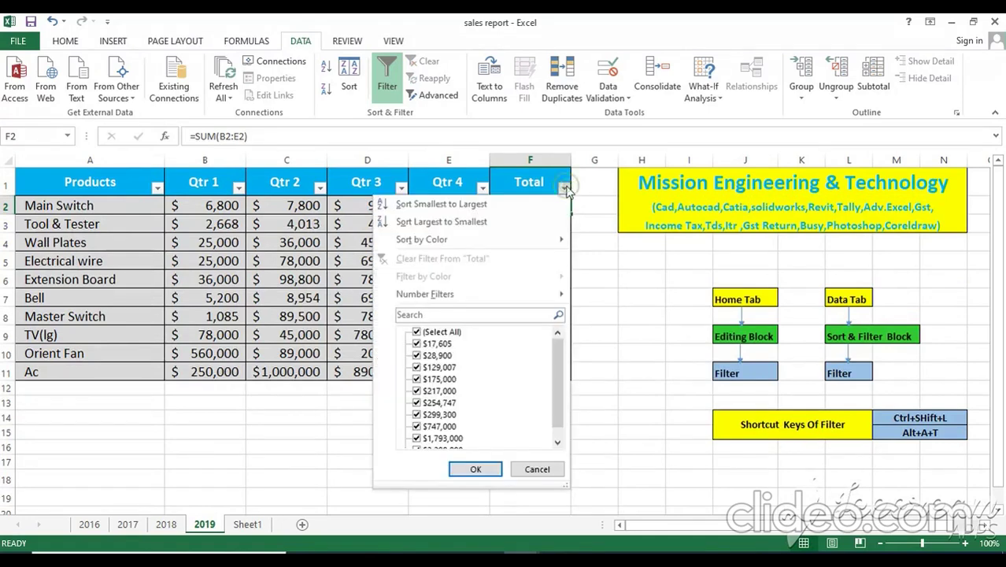
mouse_move(483, 293)
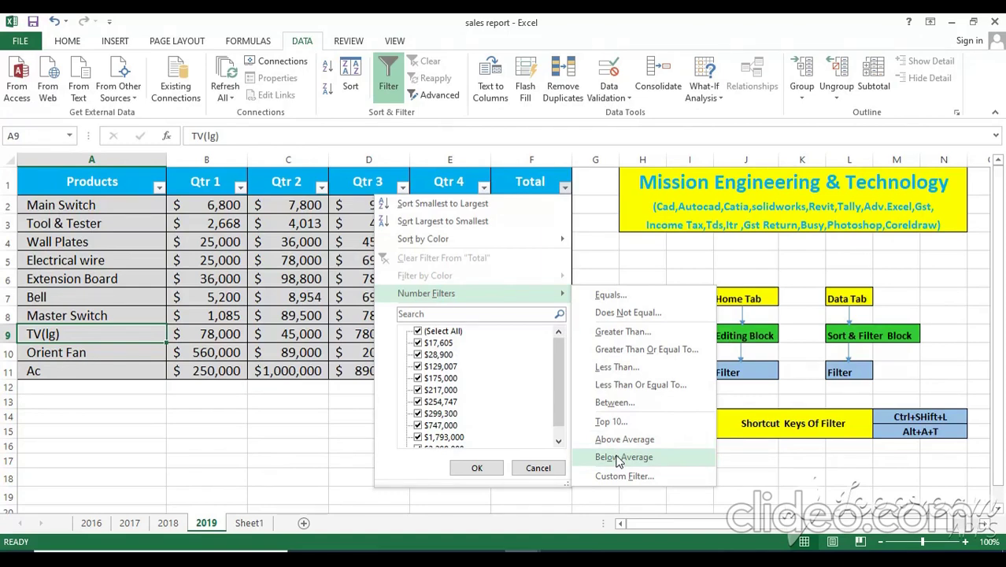
click(622, 456)
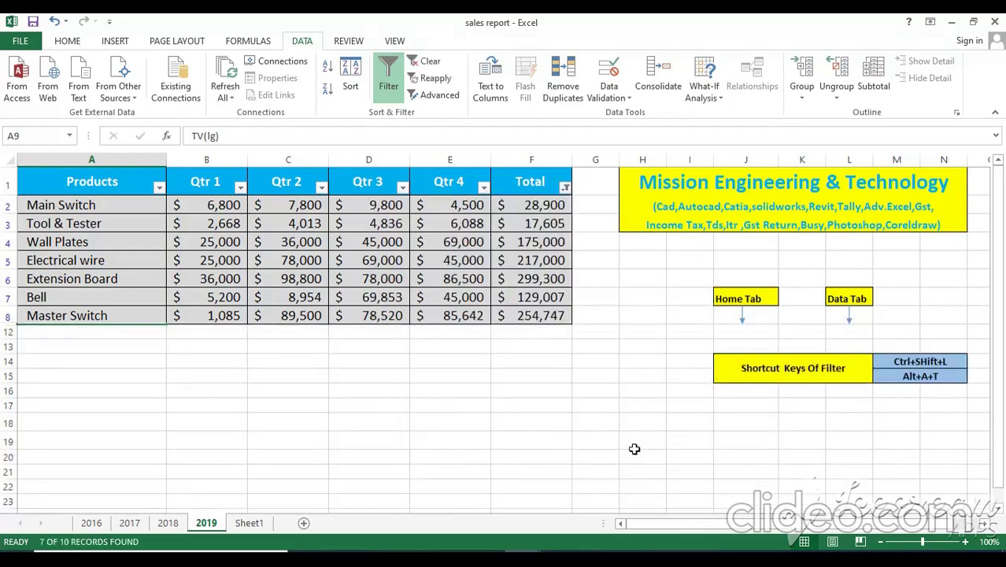
key(ctrl+z)
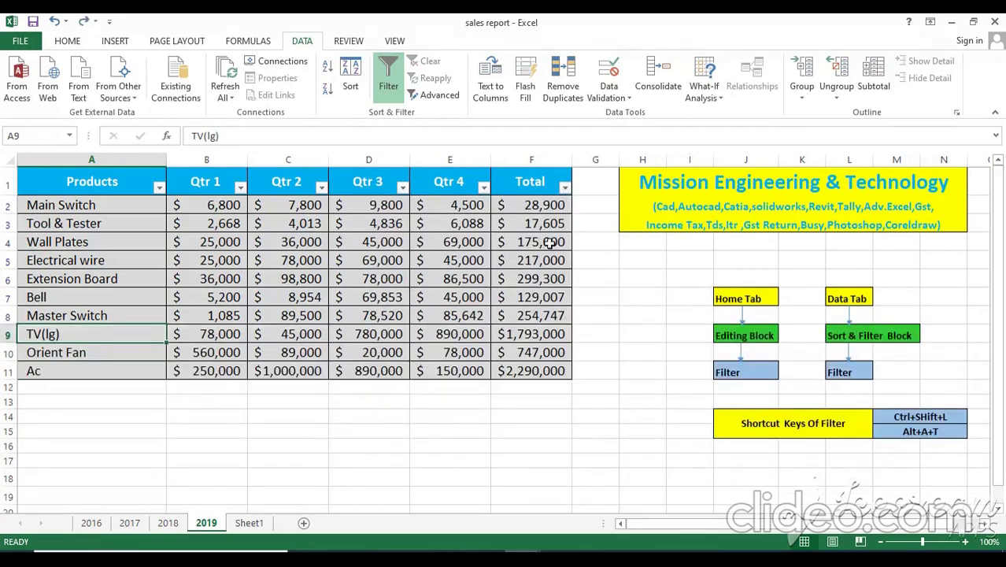
click(565, 193)
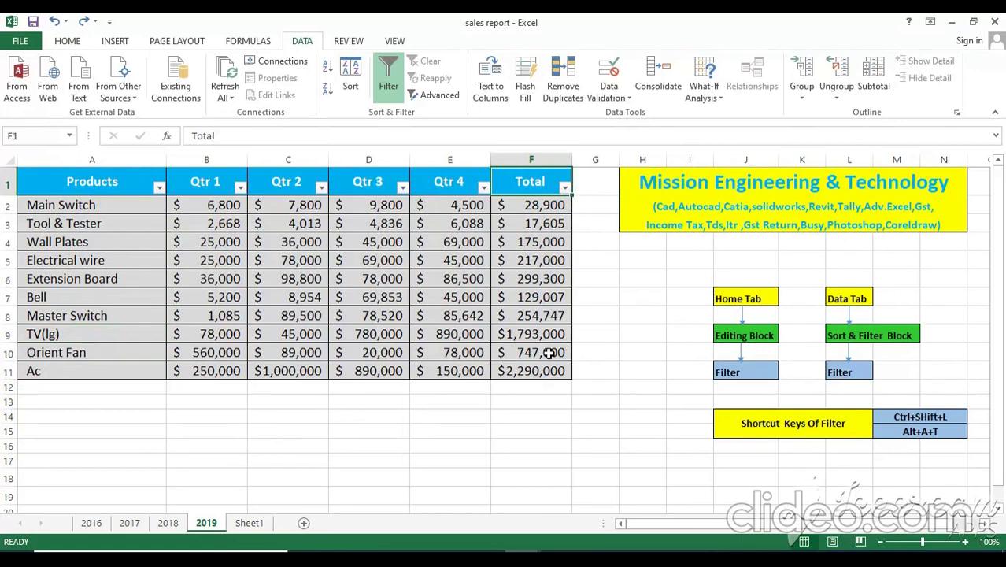
Step: Apply an Above Average filter on Total, then clear it from the Total column
click(564, 188)
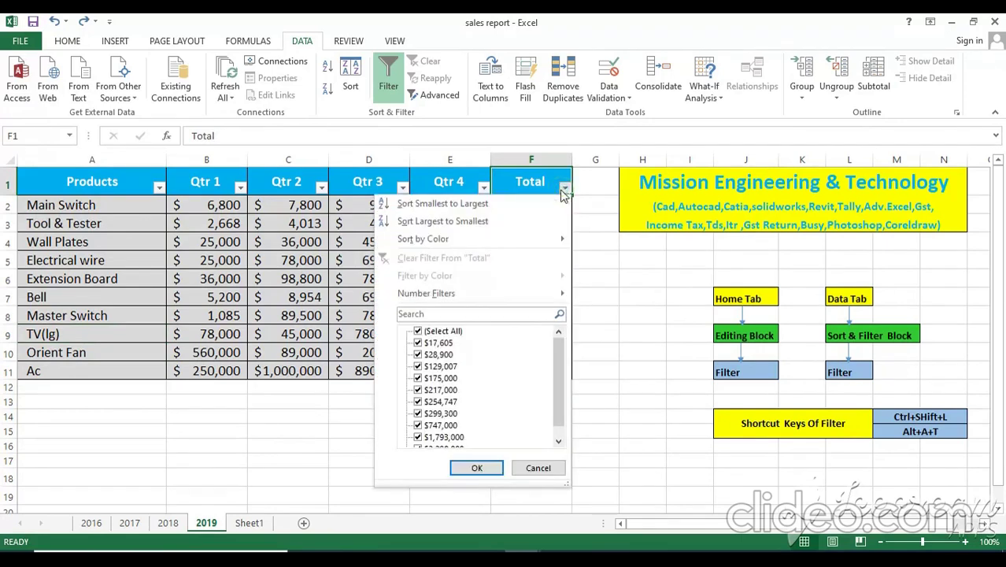
mouse_move(461, 293)
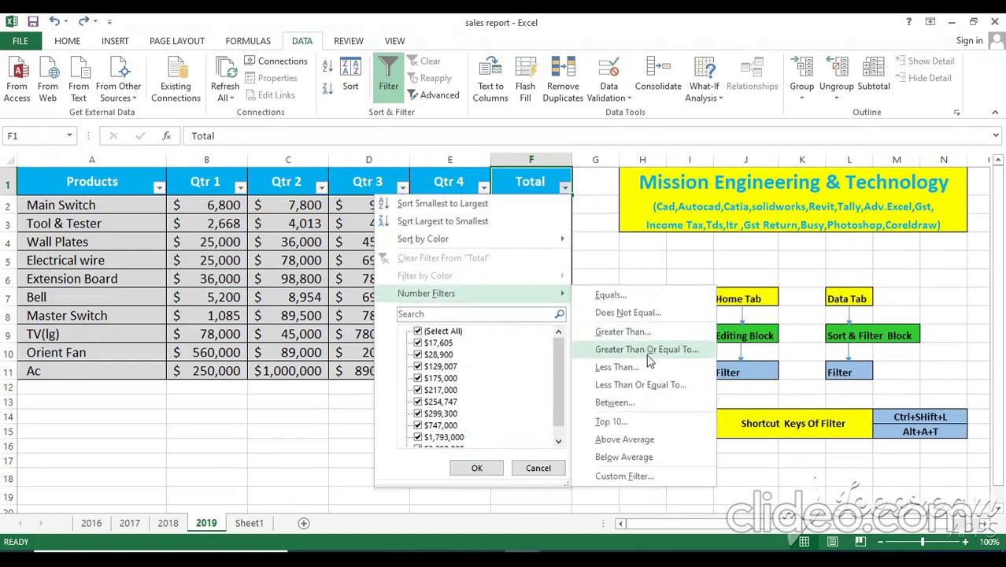
click(642, 440)
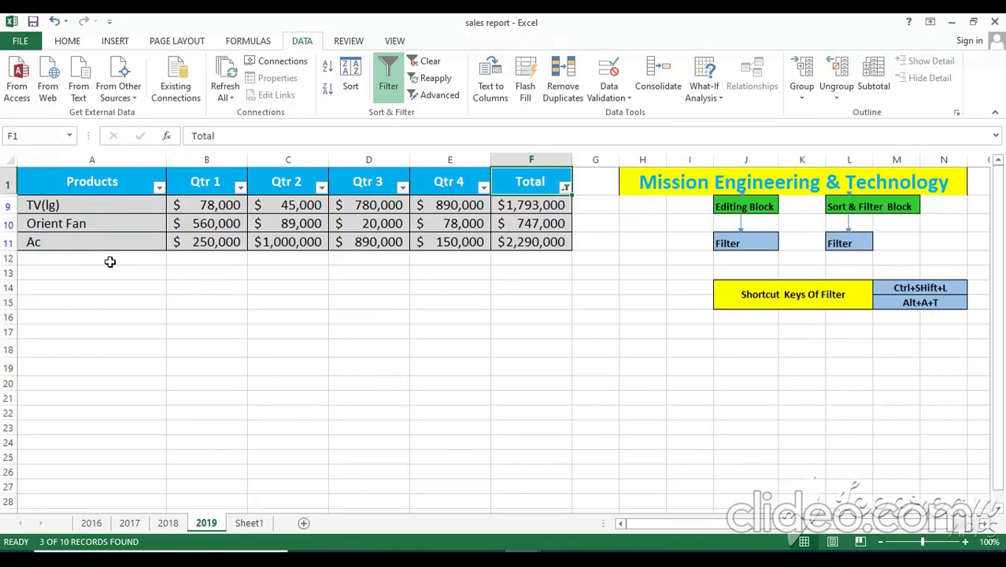
click(565, 188)
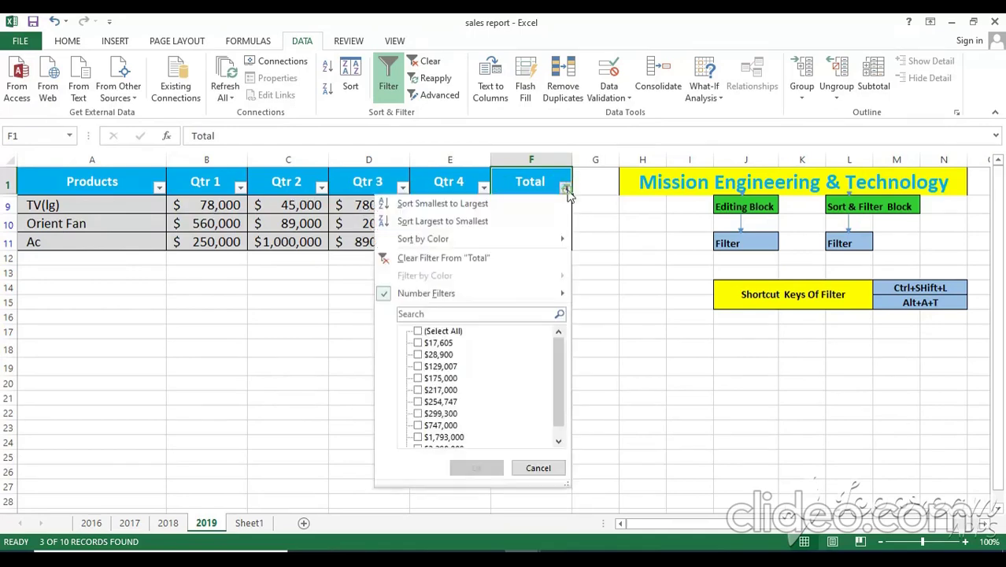
click(477, 266)
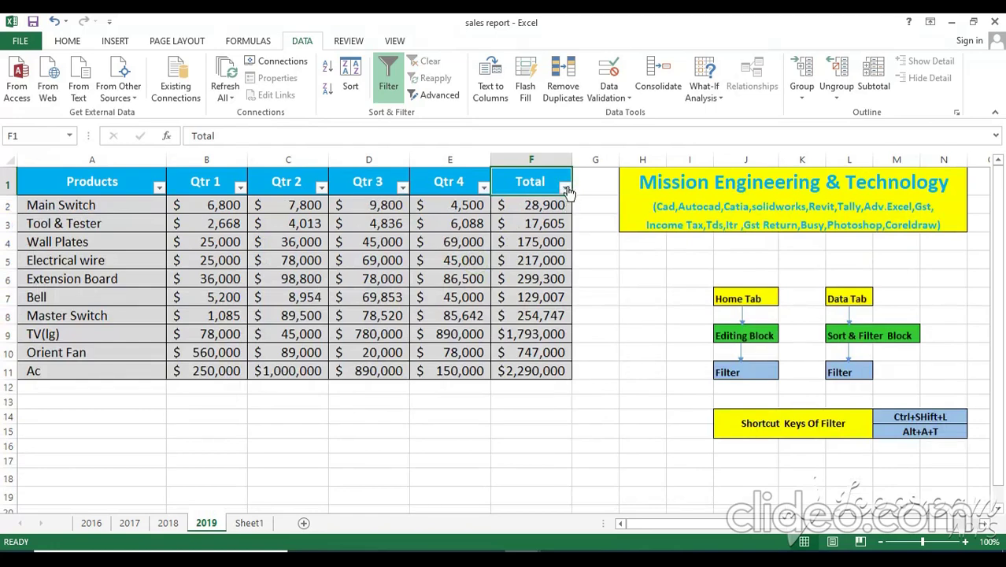
Step: Reopen the Total Number Filters menu and cancel without changing anything
click(566, 188)
mouse_move(457, 305)
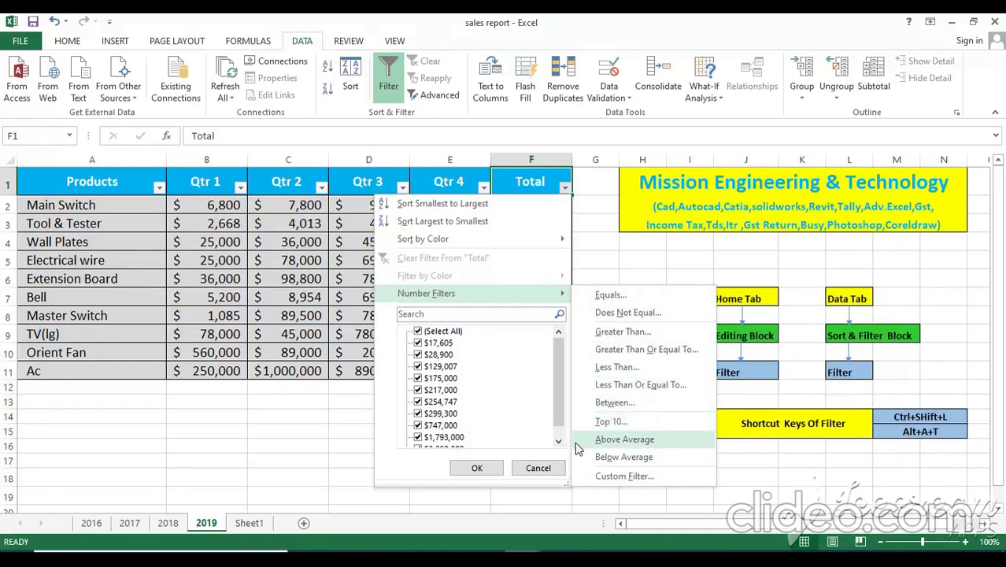
click(538, 468)
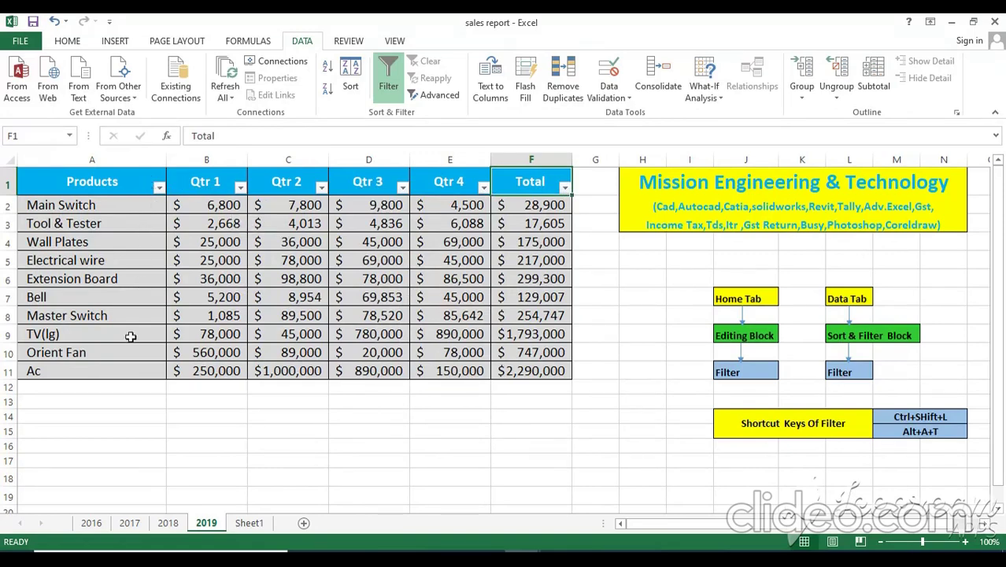
Step: Filter Products to equal 'ac' so only Ac shows, then clear the filter
click(160, 187)
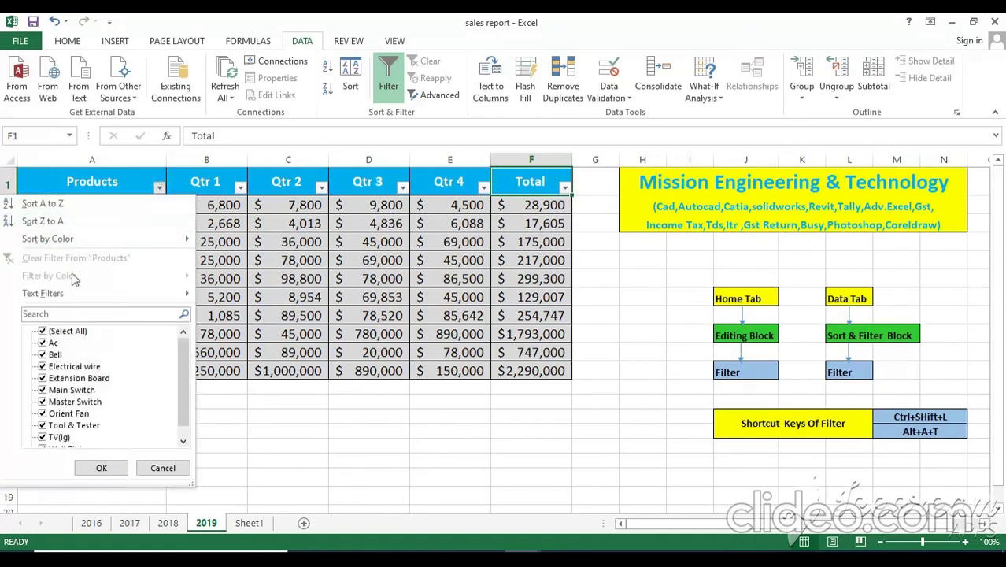
mouse_move(63, 294)
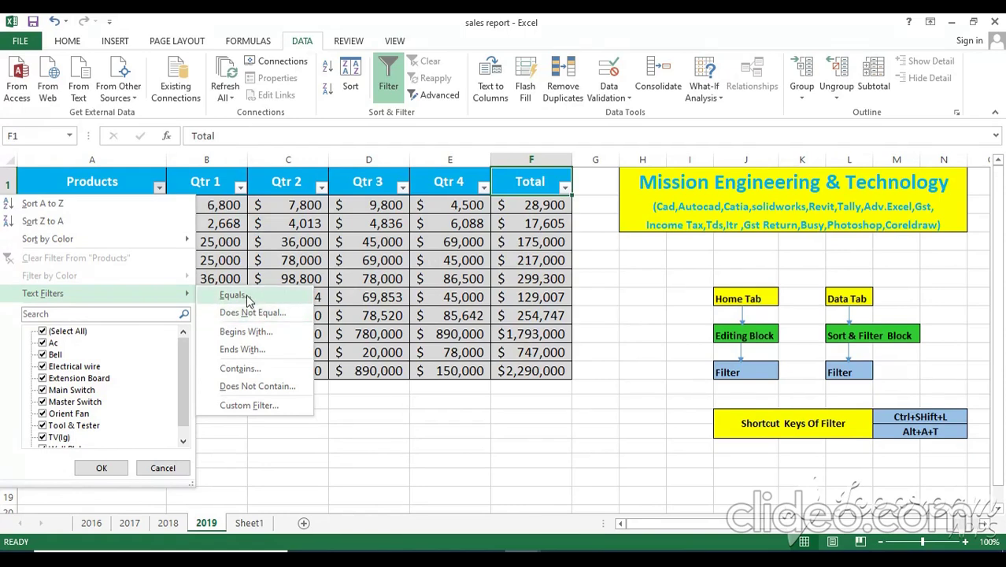
click(249, 300)
text(ac)
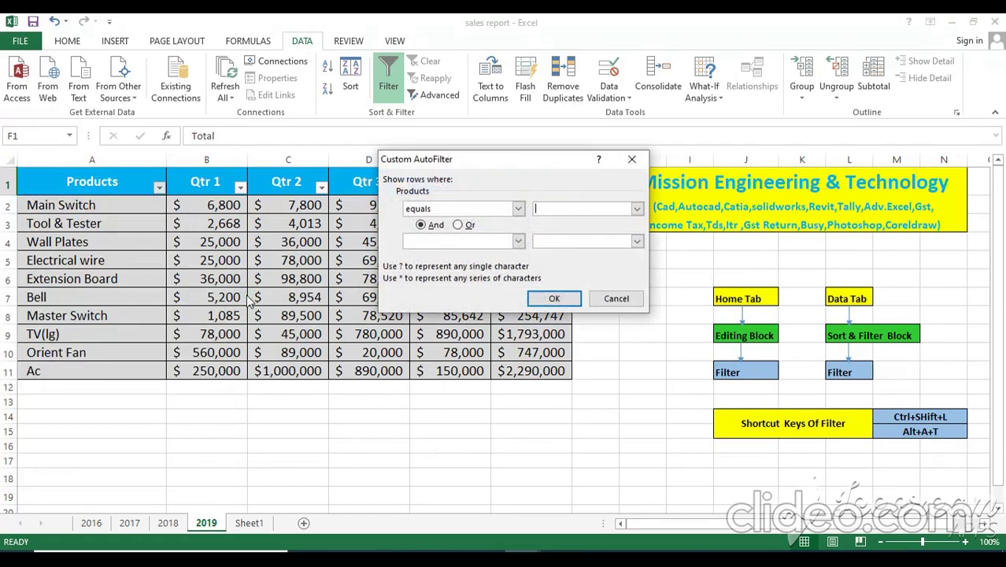
click(571, 298)
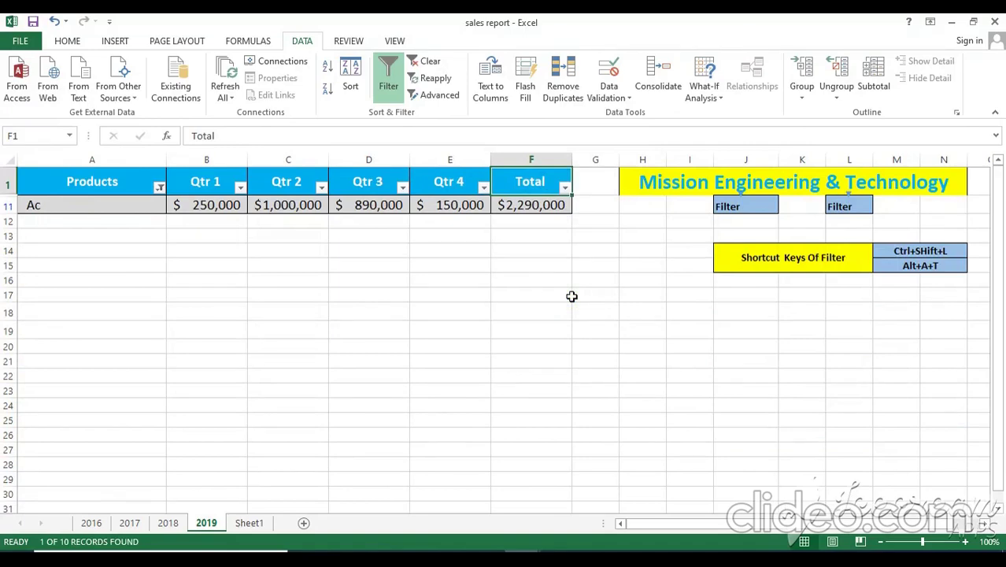
key(alt+a)
key(c)
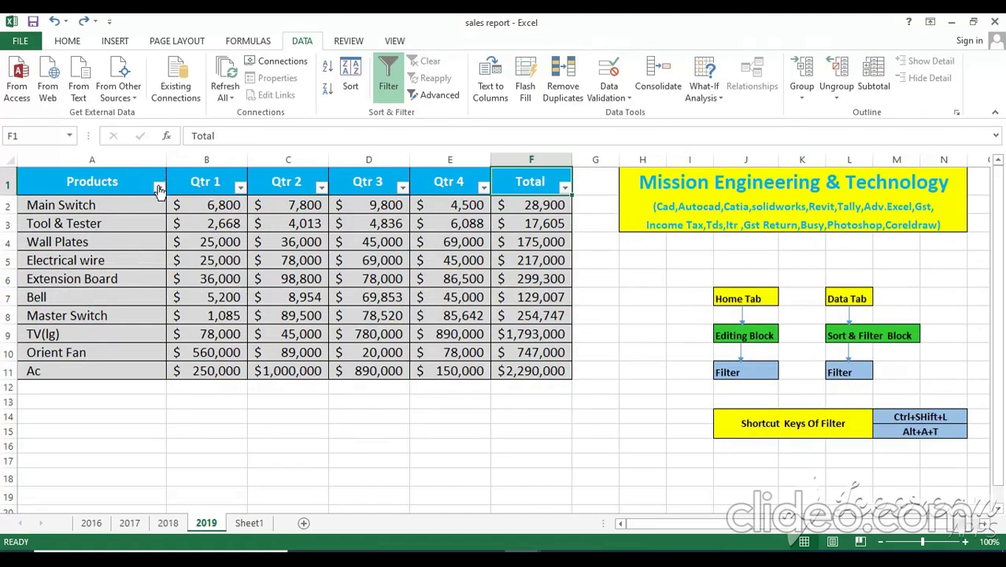
Step: Filter Products with a Does Not Equal 'ac' text filter
click(159, 188)
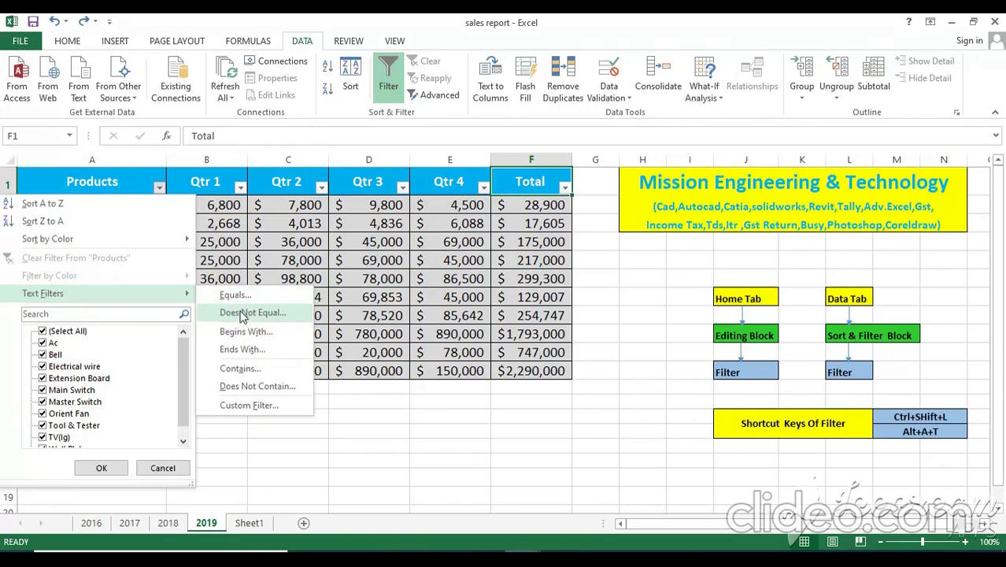
click(243, 313)
text(ac)
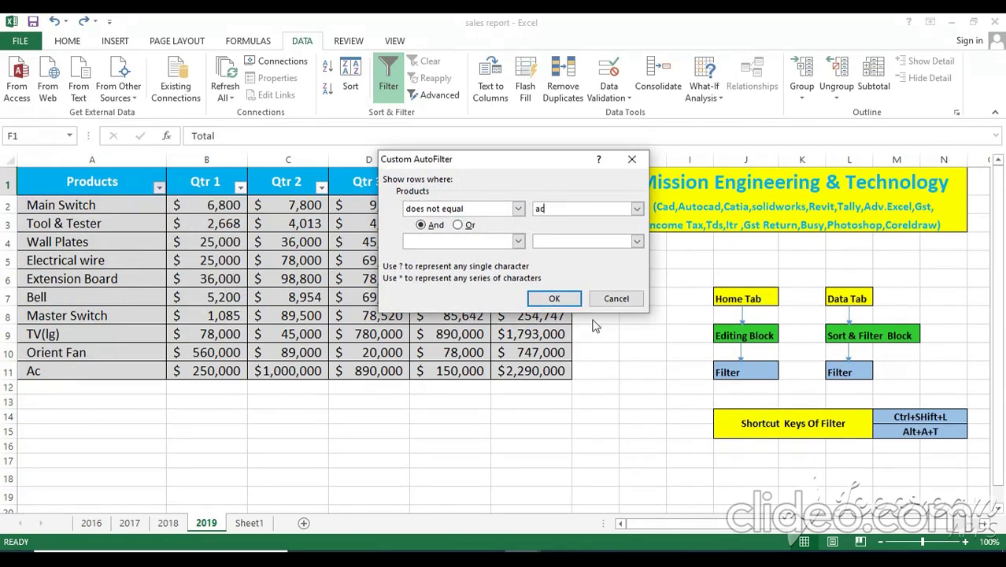
click(563, 298)
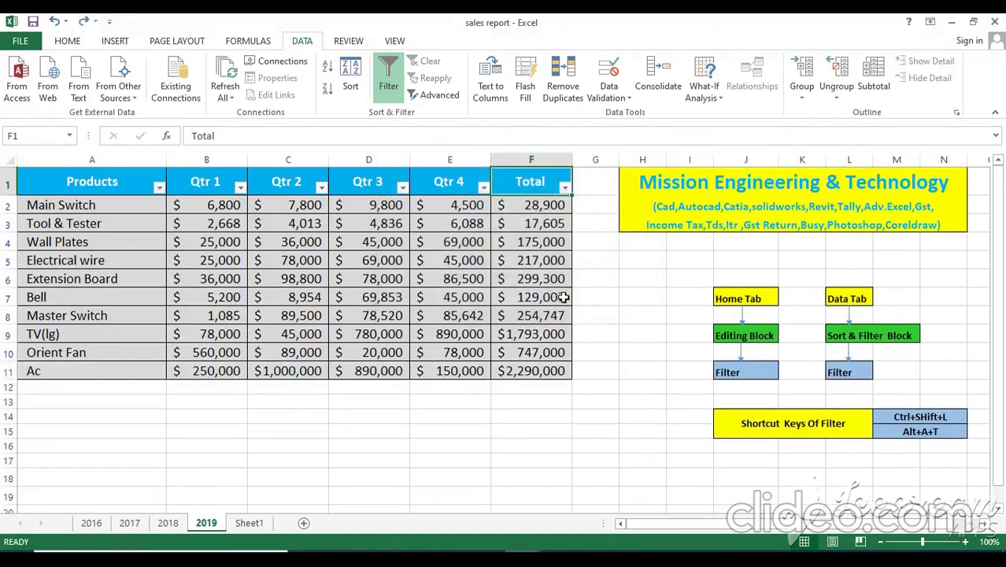
Step: Filter Products to names beginning with 'e', then clear the filter
click(161, 188)
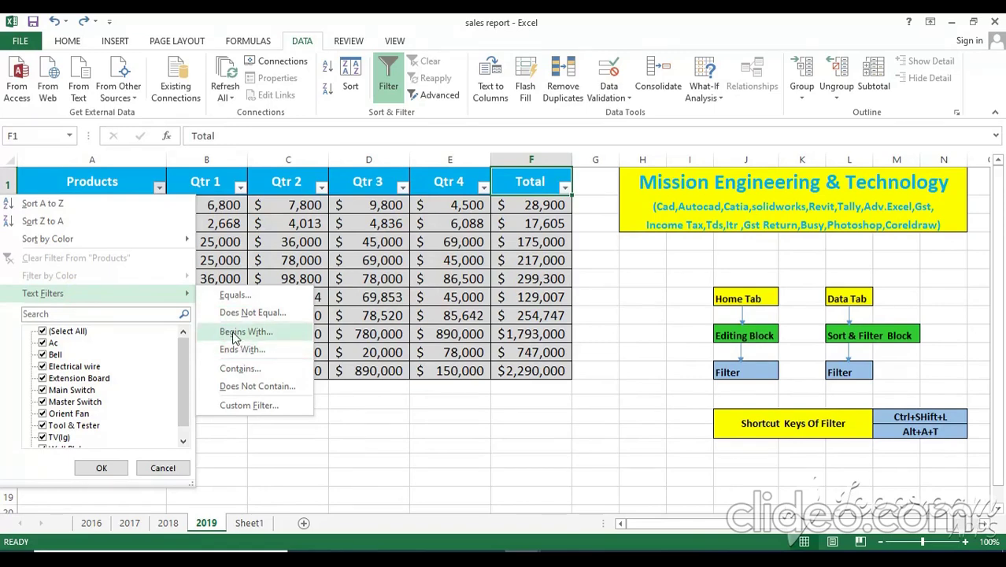
click(233, 334)
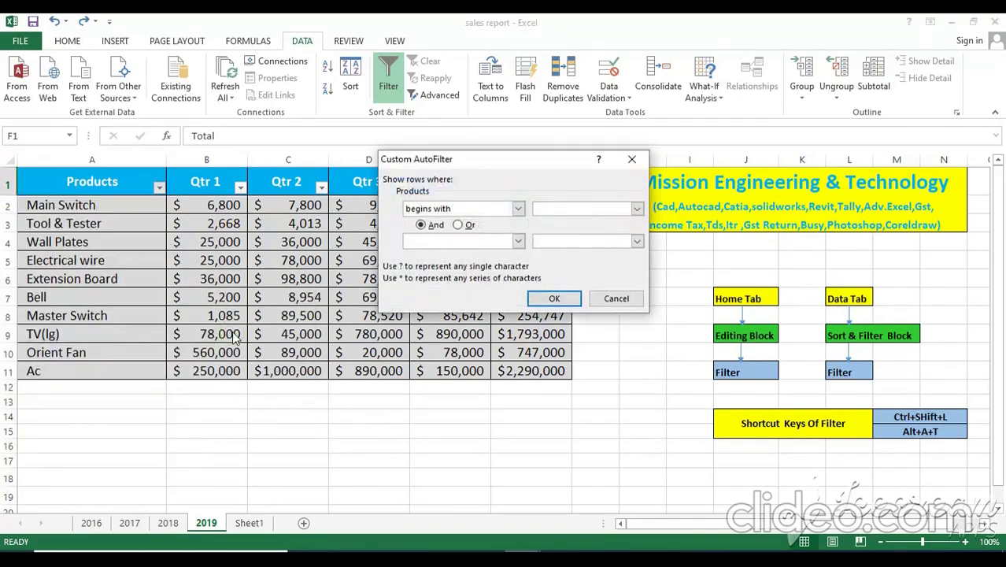
text(e)
click(554, 299)
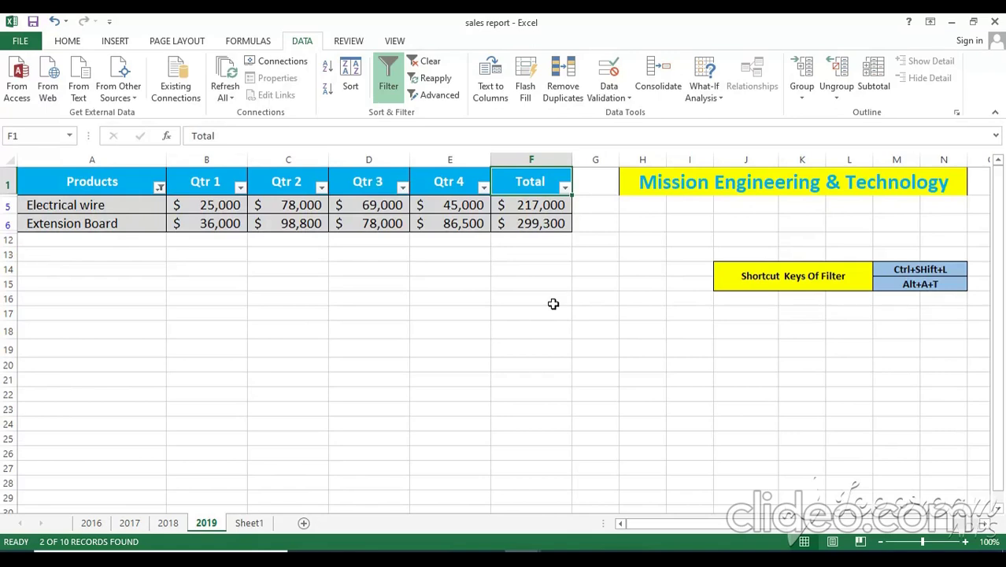
key(alt+a)
key(c)
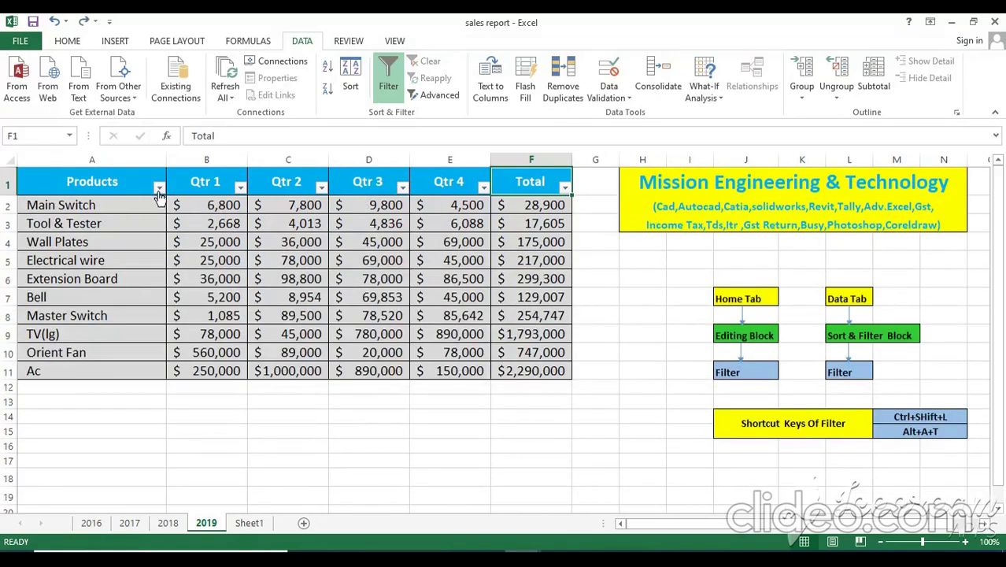
Step: Open and close the Products filter list twice without filtering
click(159, 188)
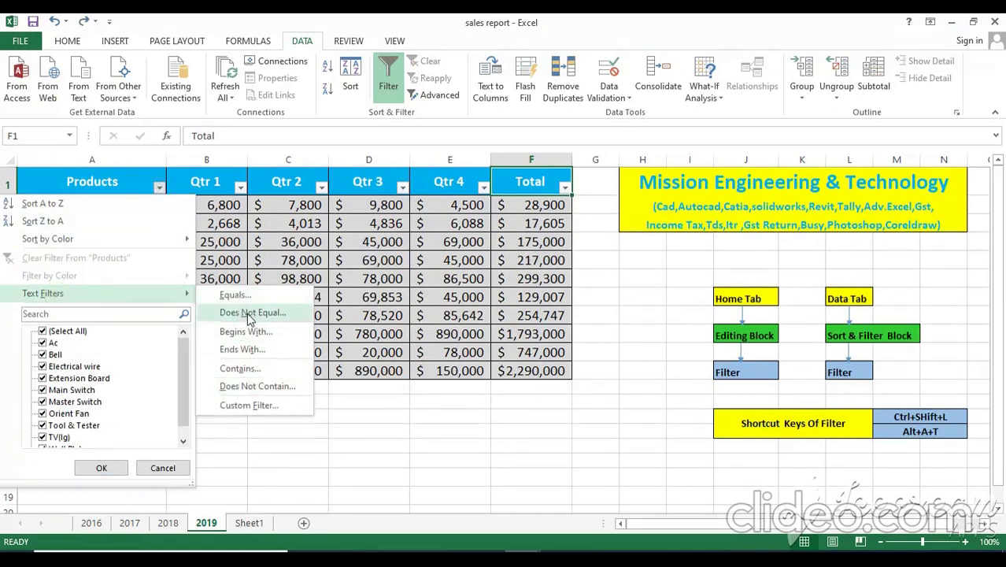
click(177, 471)
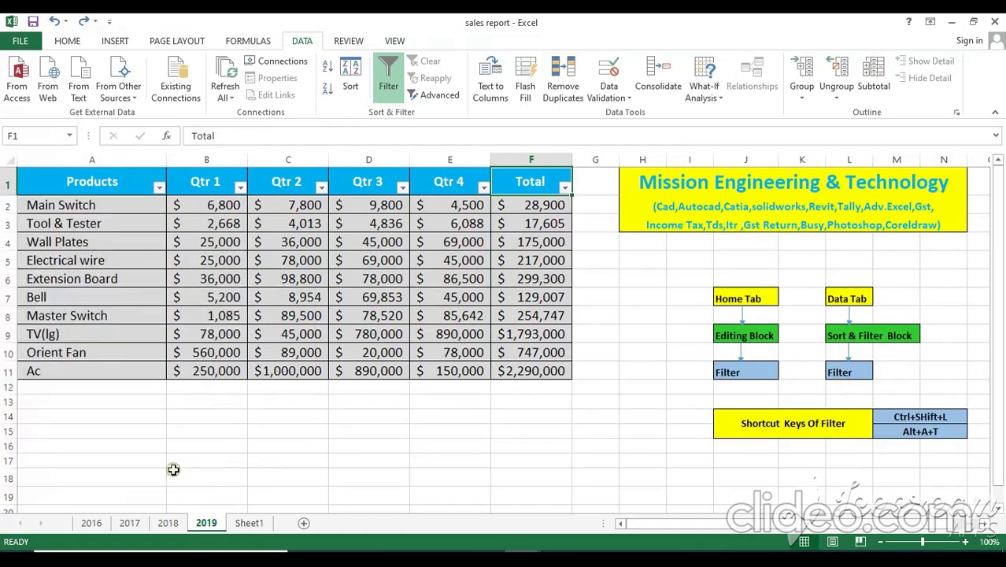
click(158, 187)
click(43, 313)
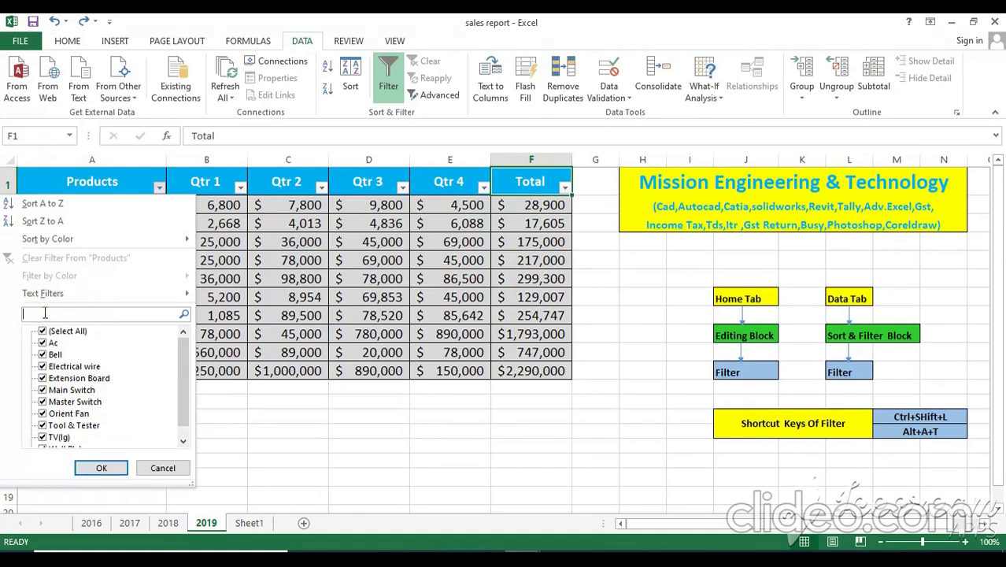
click(165, 471)
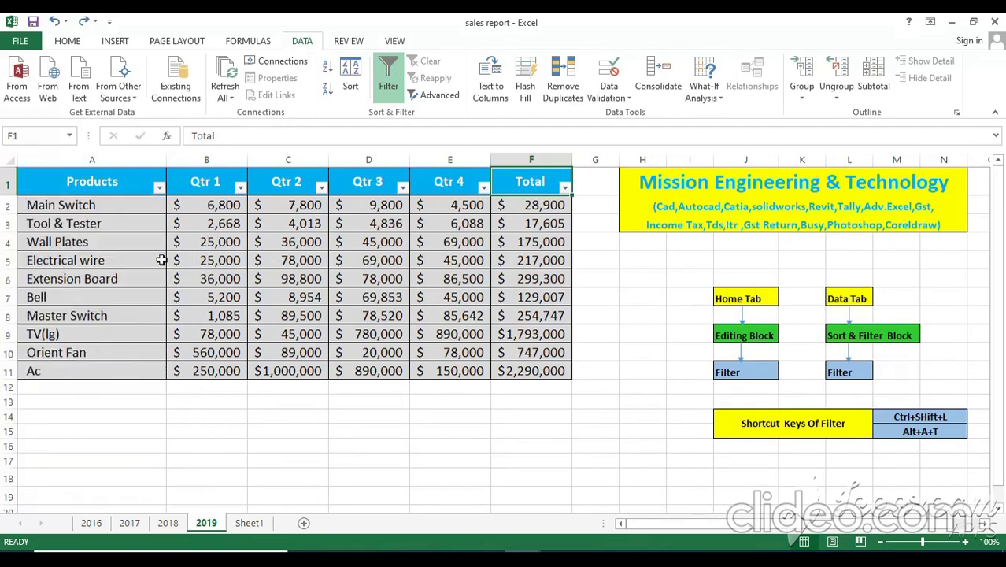
Step: Search the Products filter for 'ac' to show only Ac, then clear the filter
click(159, 187)
click(59, 313)
text(ac)
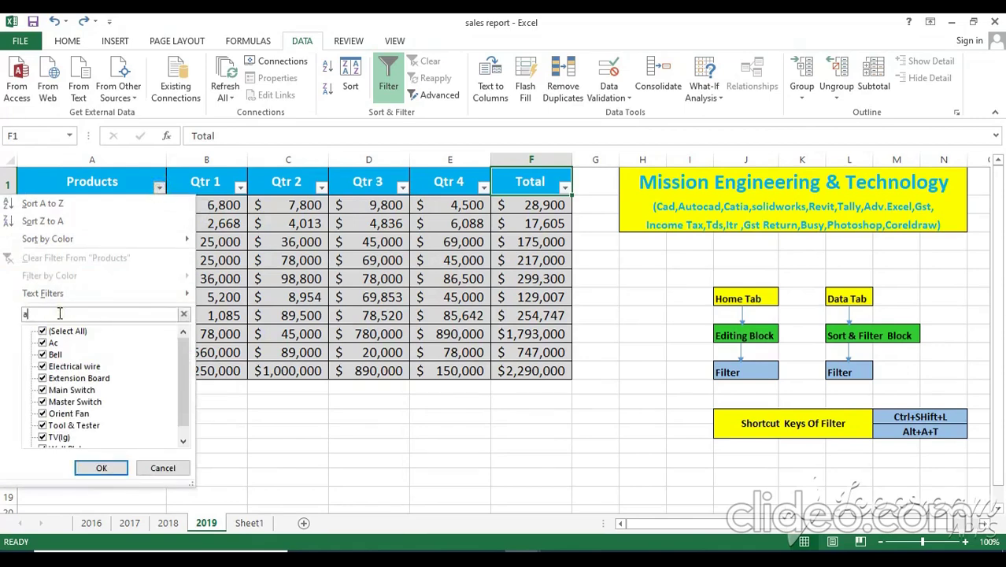
key(Return)
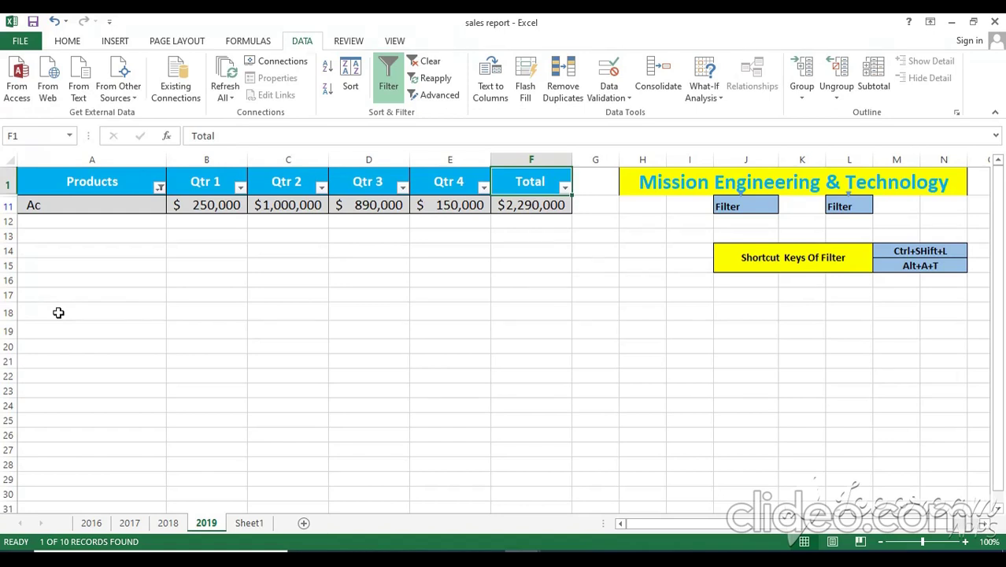
key(alt+a+c)
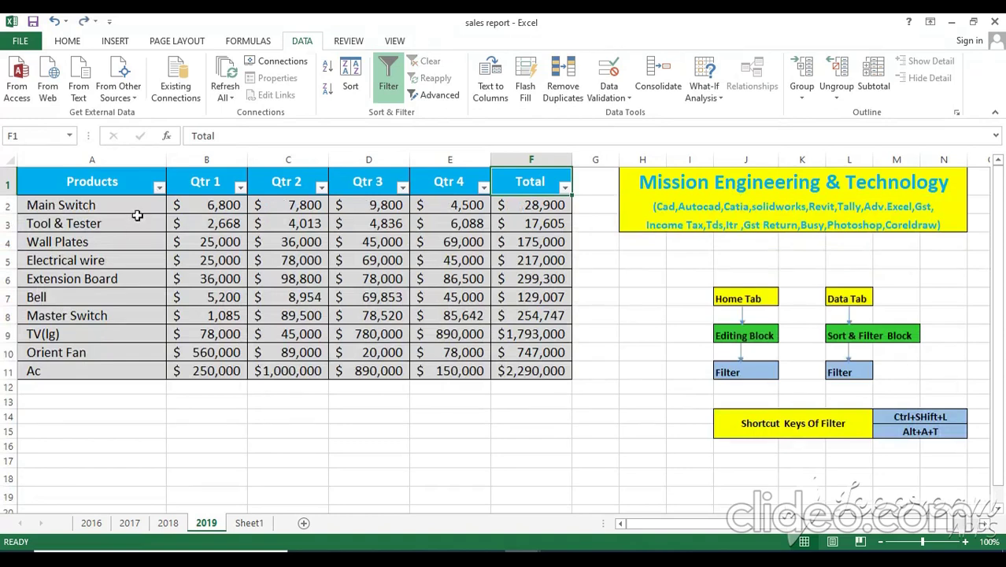
Step: Filter Products to only Ac and Orient Fan (2 of 10 records), then clear the filter
click(159, 186)
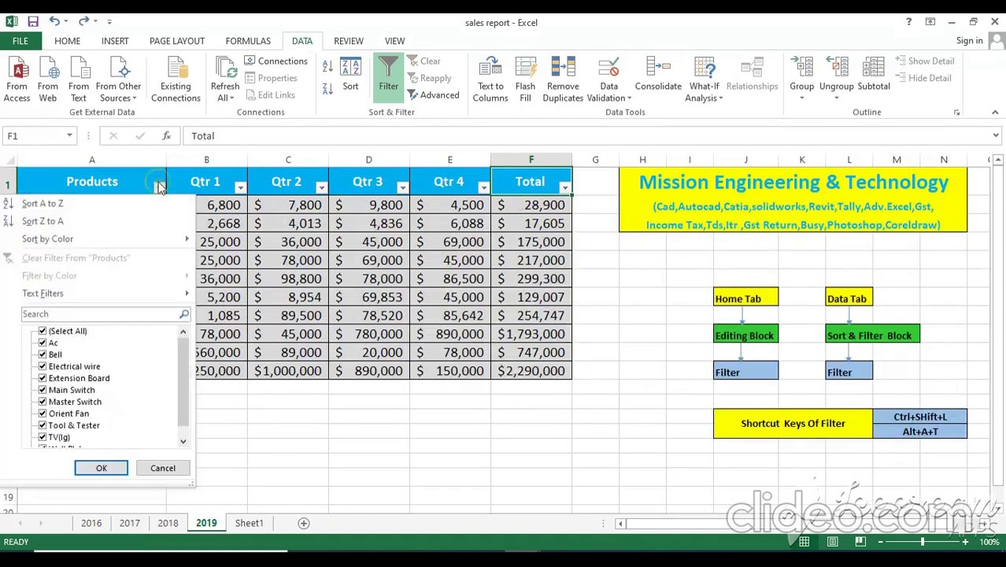
click(67, 331)
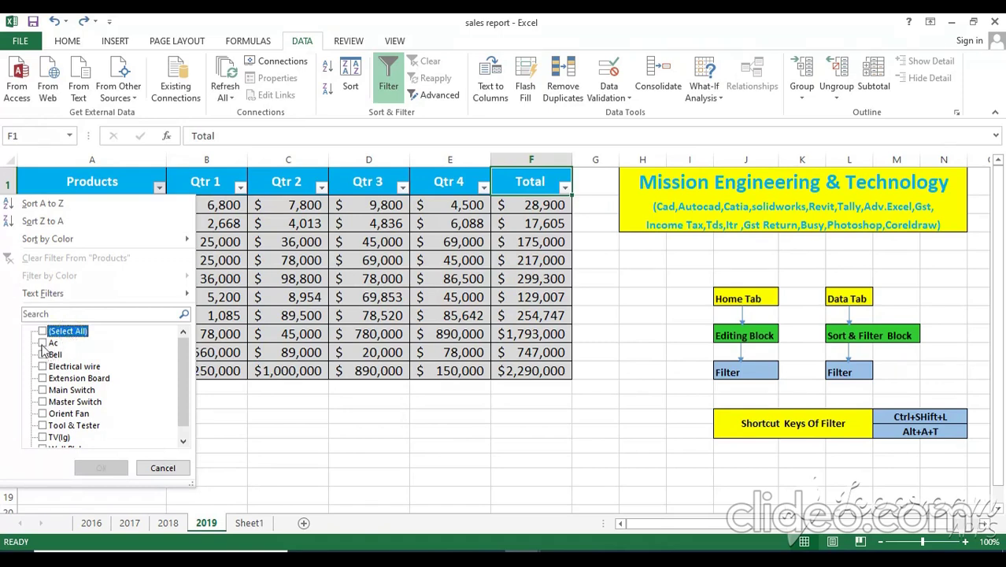
click(44, 343)
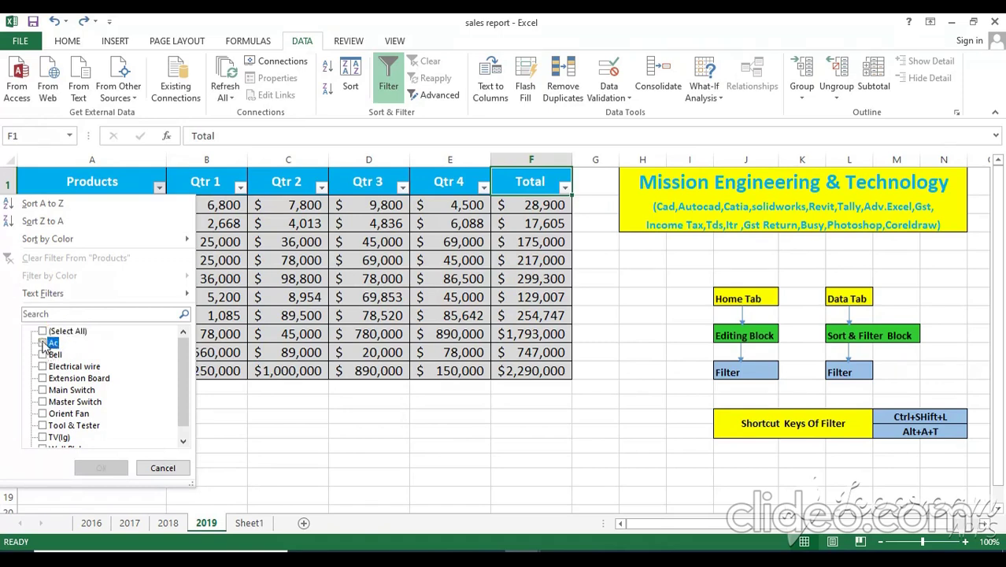
click(43, 414)
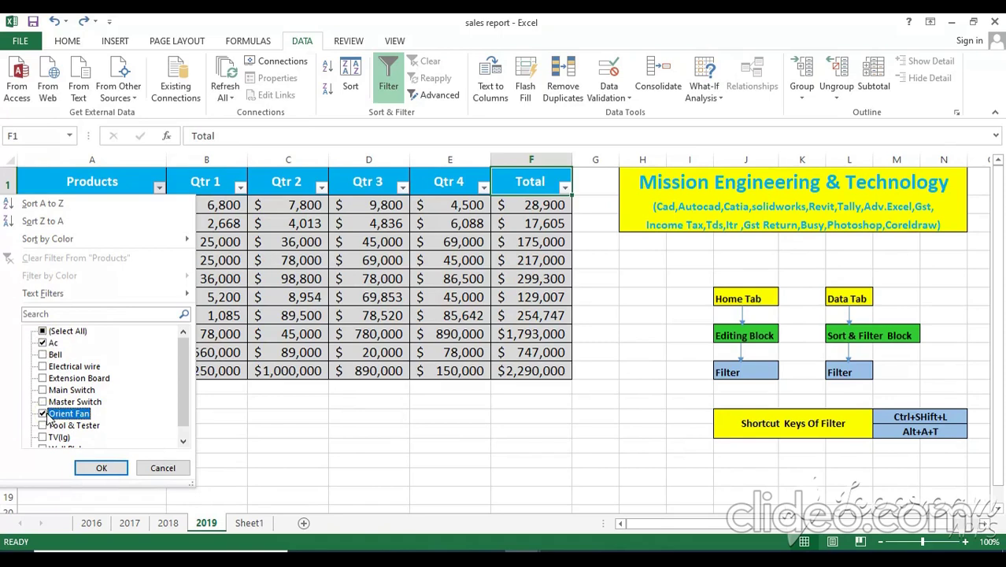
click(103, 468)
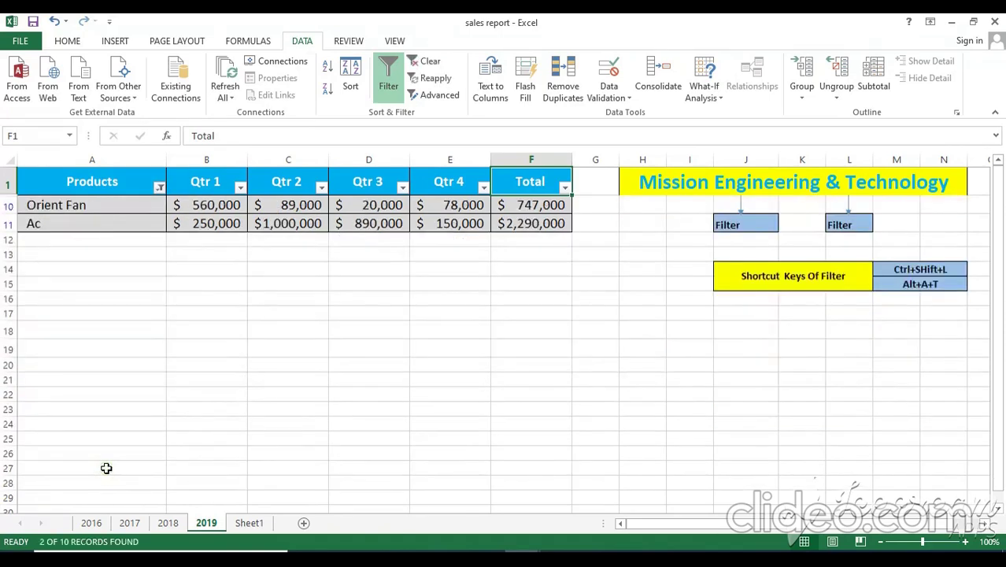
key(alt+a)
key(c)
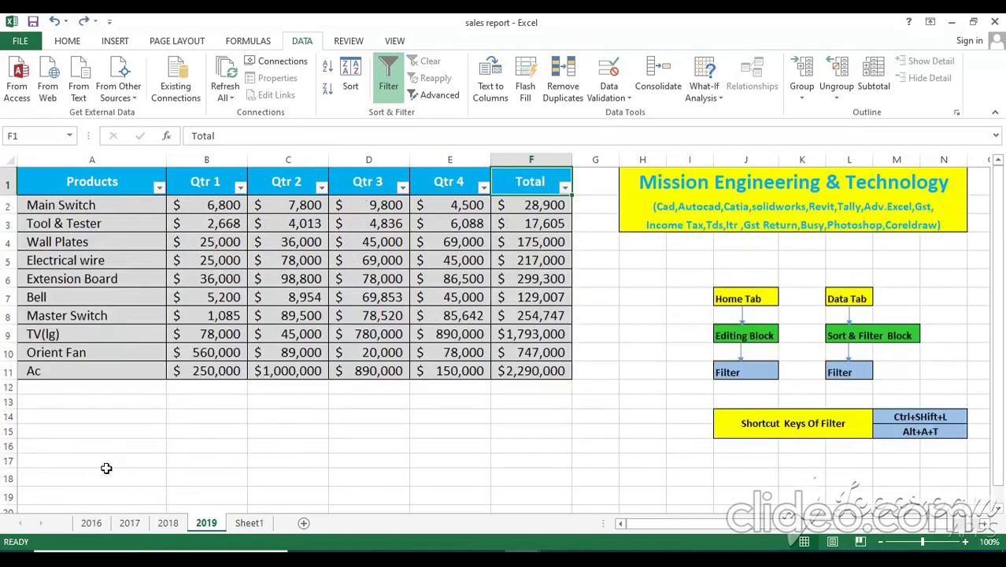